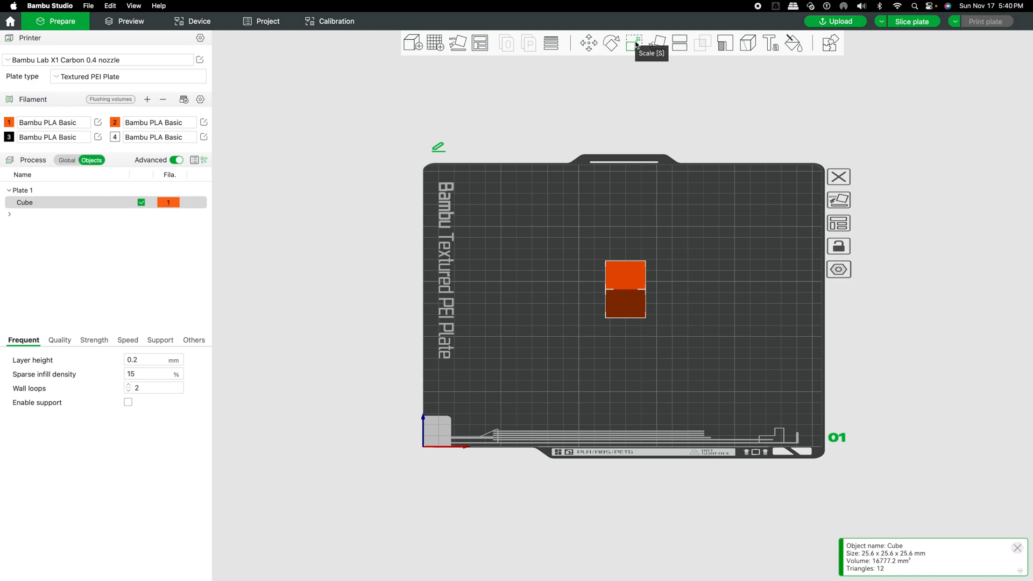
Step: Scale the cube non-uniformly to 98 mm in X, 44 mm in Y and 4 mm in Z
{"action": "left_click", "coordinate": [635, 43]}
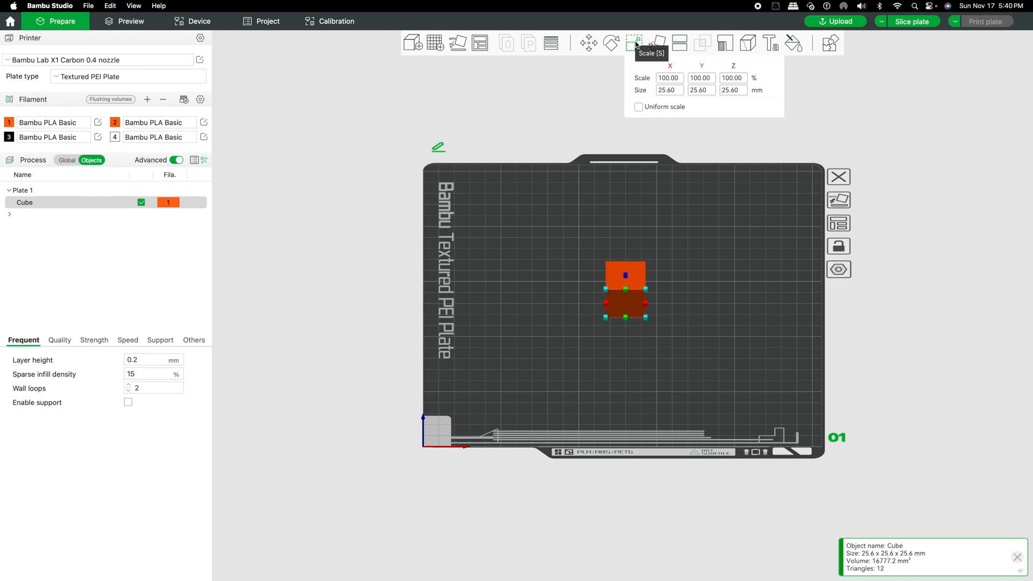
{"action": "left_click", "coordinate": [669, 89]}
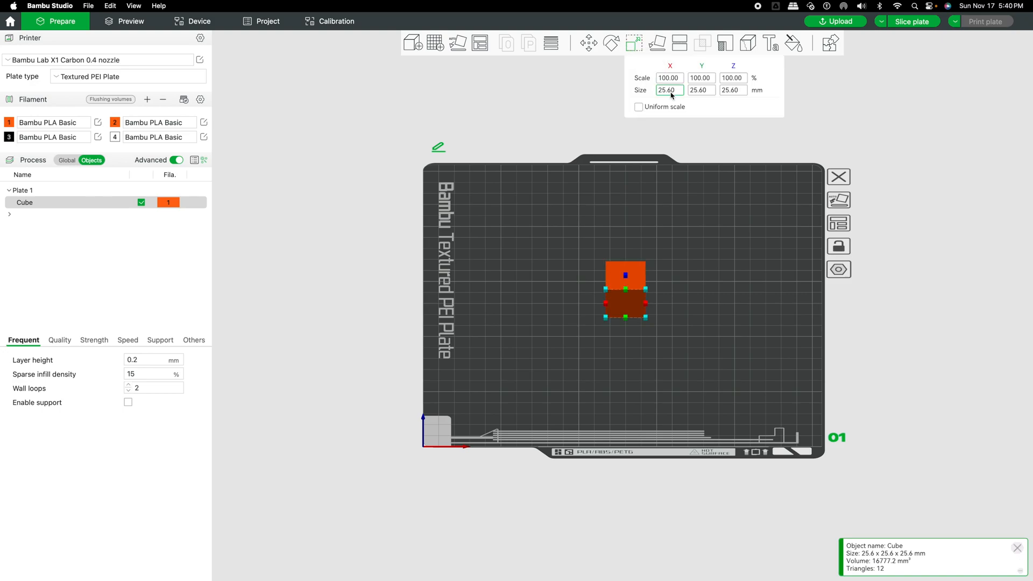
{"action": "double_click", "coordinate": [671, 91]}
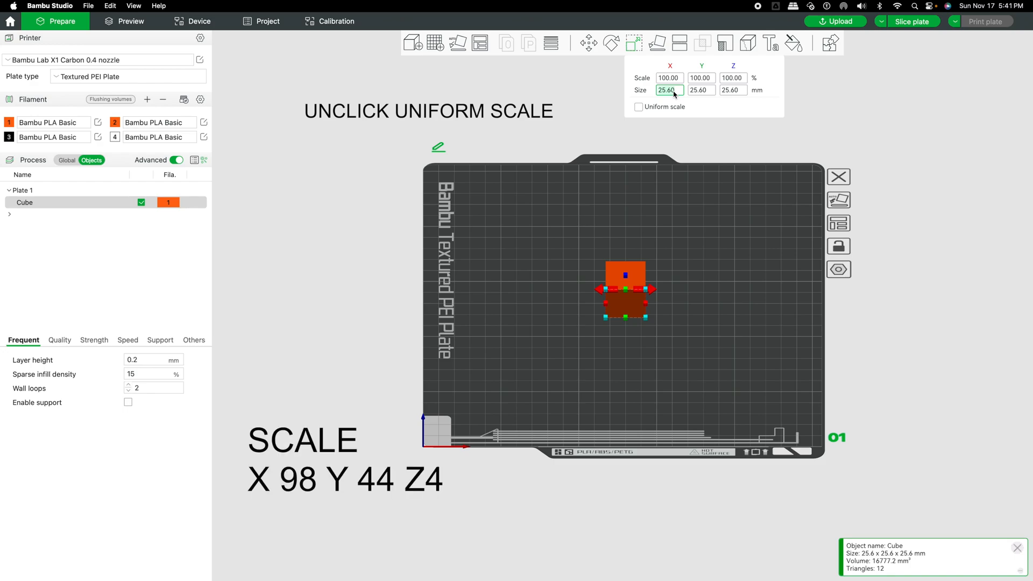
{"action": "type", "text": "98"}
{"action": "key", "text": "Tab"}
{"action": "type", "text": "44"}
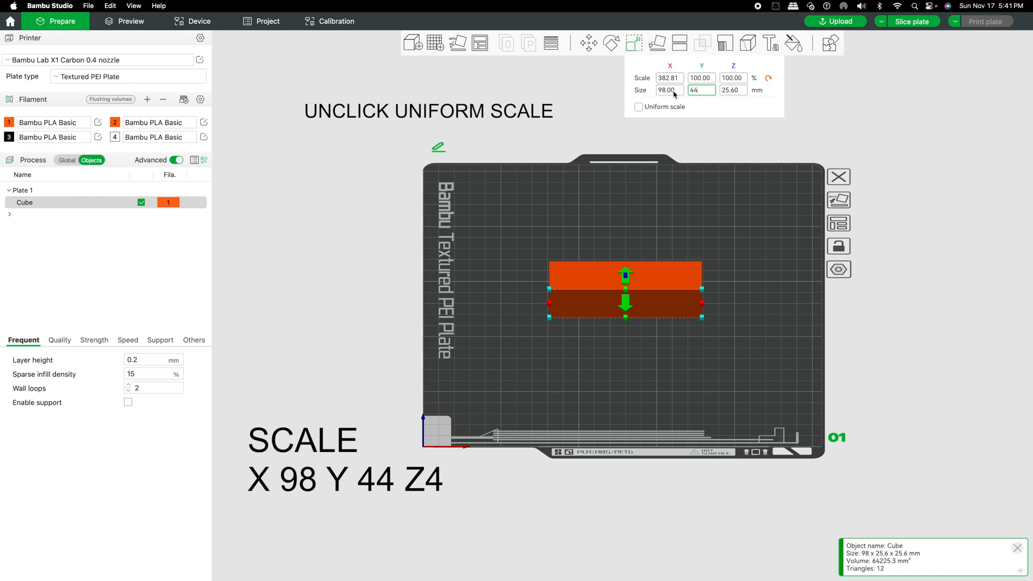
{"action": "key", "text": "Tab"}
{"action": "type", "text": "4"}
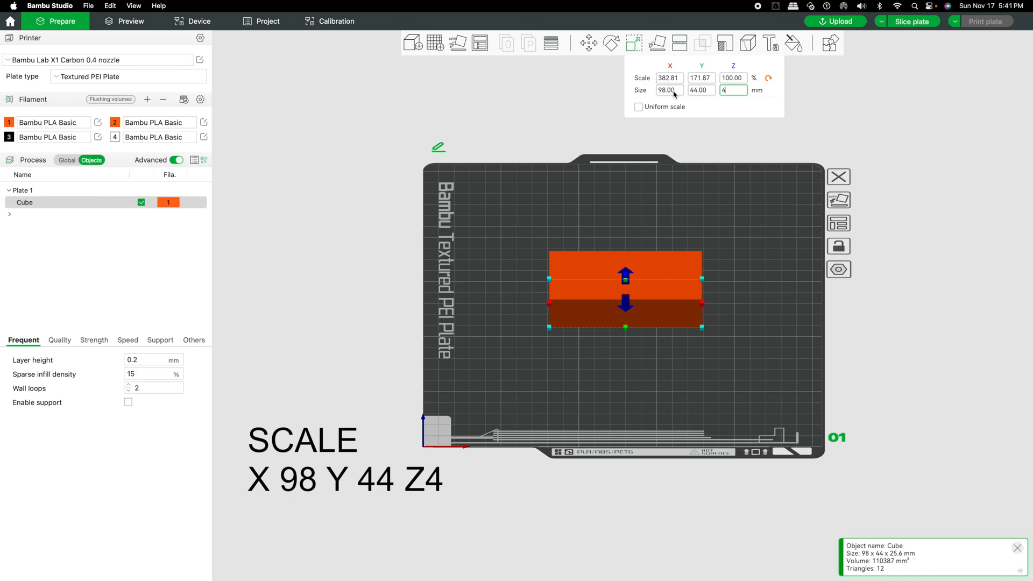
{"action": "key", "text": "Tab"}
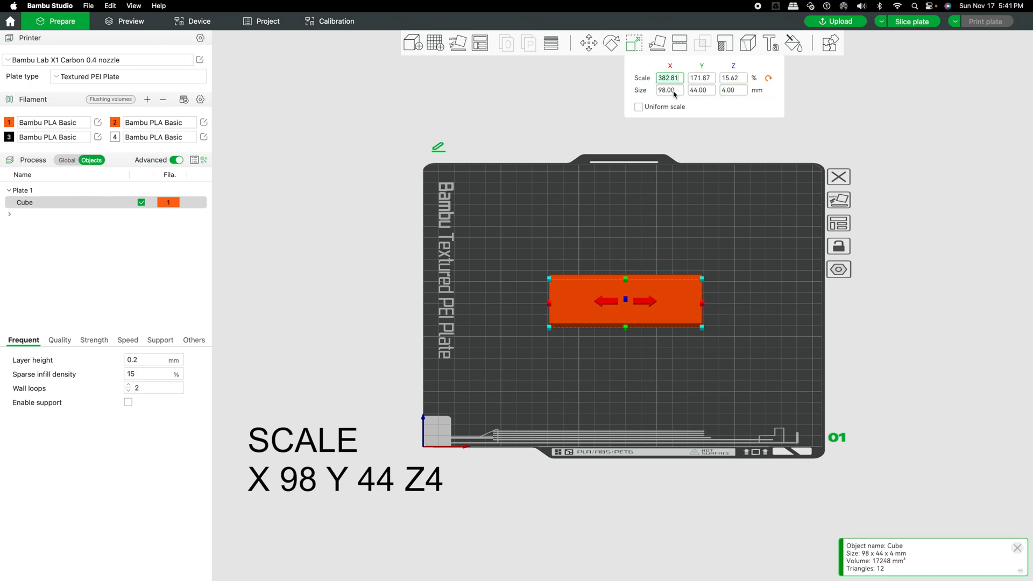
{"action": "left_click", "coordinate": [745, 338]}
Step: Set up a text on the resized plate in Roboto Black, size 18, with an embedded depth of 2
{"action": "scroll", "coordinate": [675, 313], "scroll_direction": "up", "scroll_amount": 5}
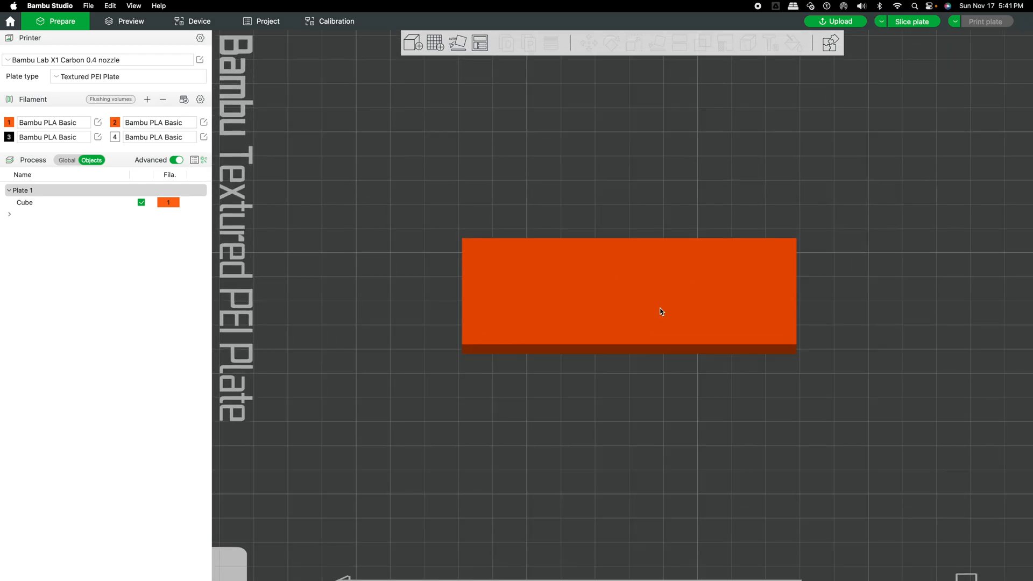
{"action": "left_click", "coordinate": [661, 311]}
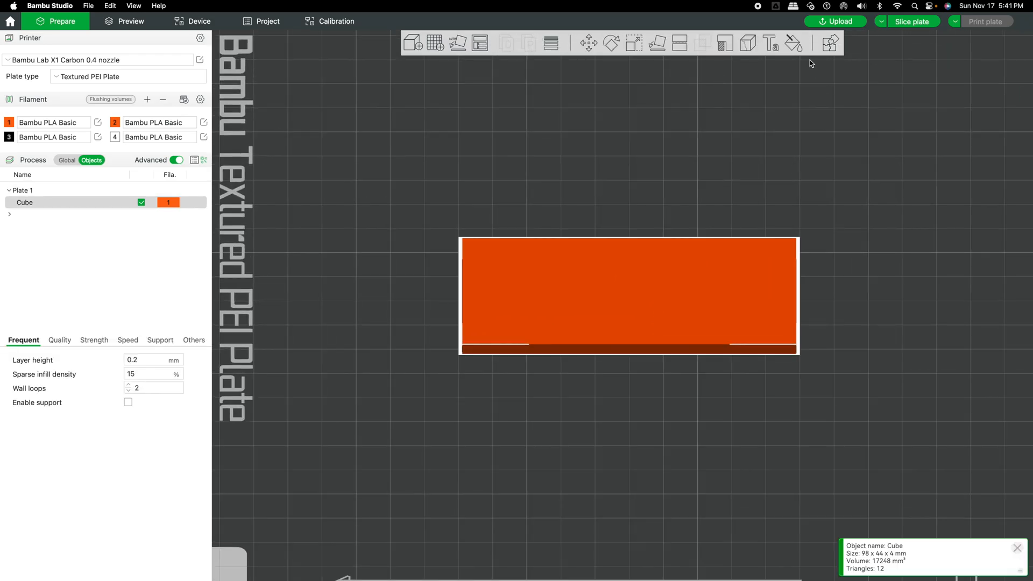
{"action": "left_click", "coordinate": [771, 43]}
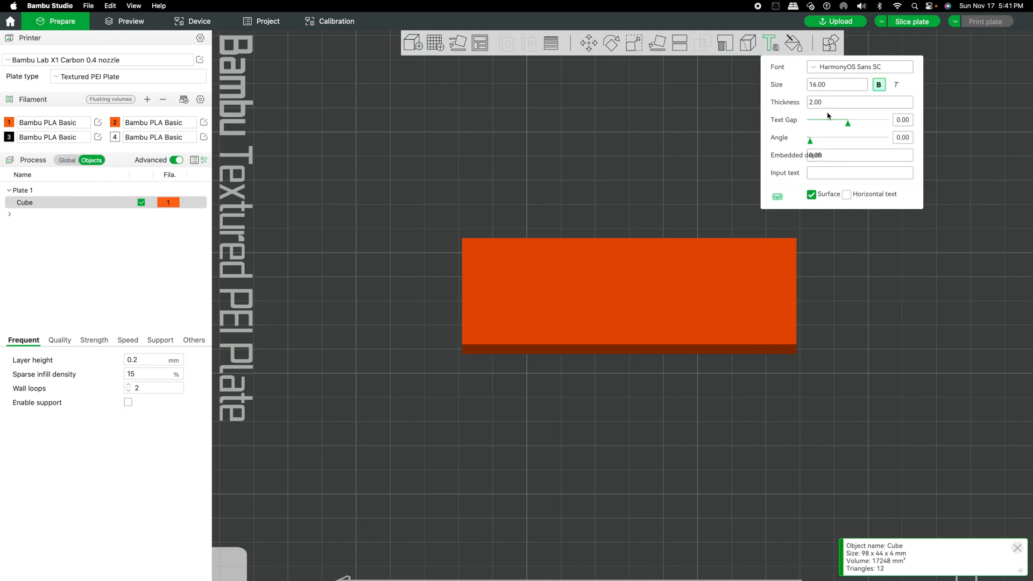
{"action": "left_click", "coordinate": [814, 70]}
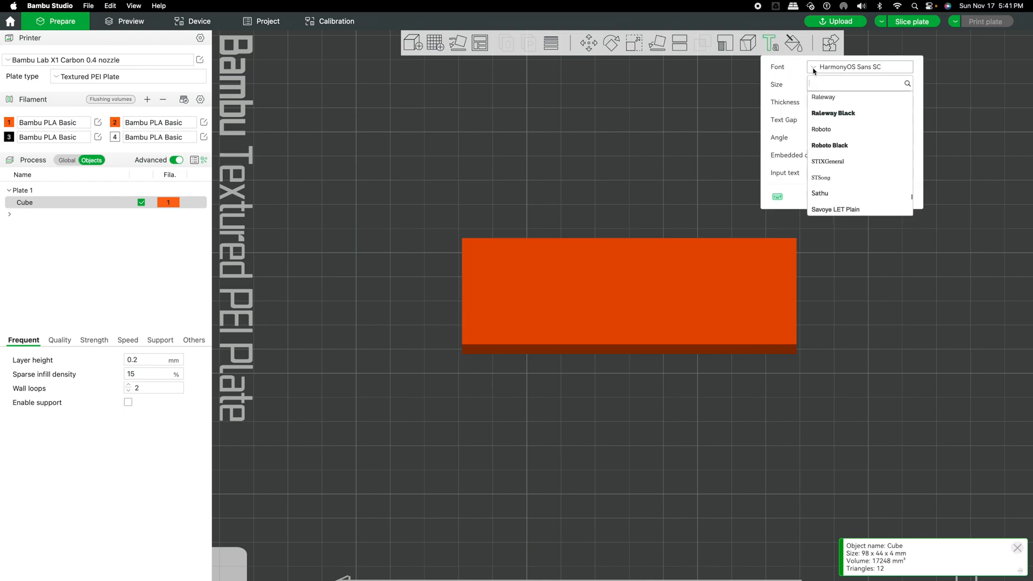
{"action": "left_click", "coordinate": [830, 145]}
{"action": "left_click", "coordinate": [818, 87]}
{"action": "type", "text": "18"}
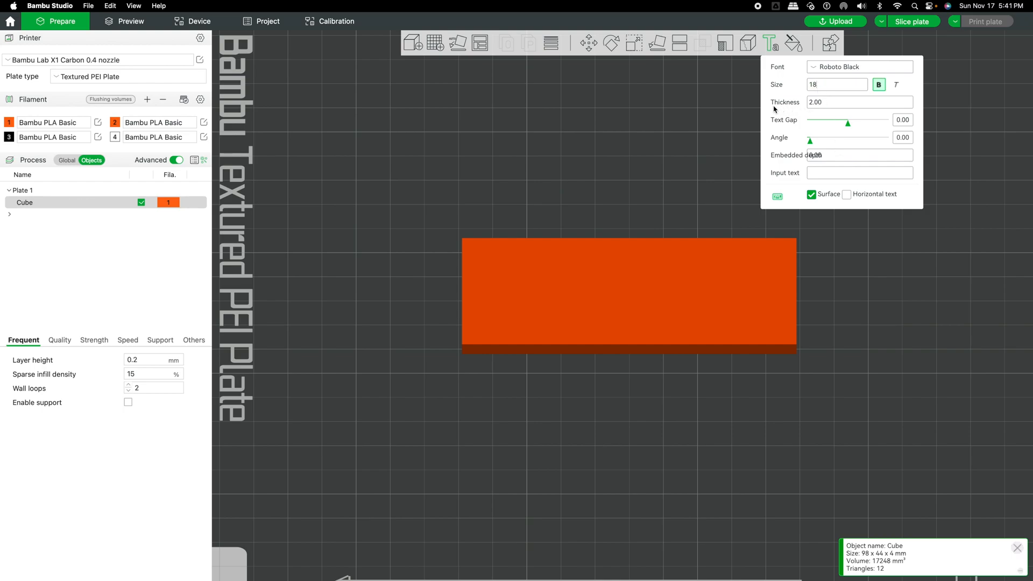
{"action": "left_click", "coordinate": [821, 156]}
{"action": "type", "text": "2"}
Step: Enter the text "MR J'S" and place it on the upper half of the plate's top face
{"action": "left_click", "coordinate": [822, 172]}
{"action": "type", "text": "MR"}
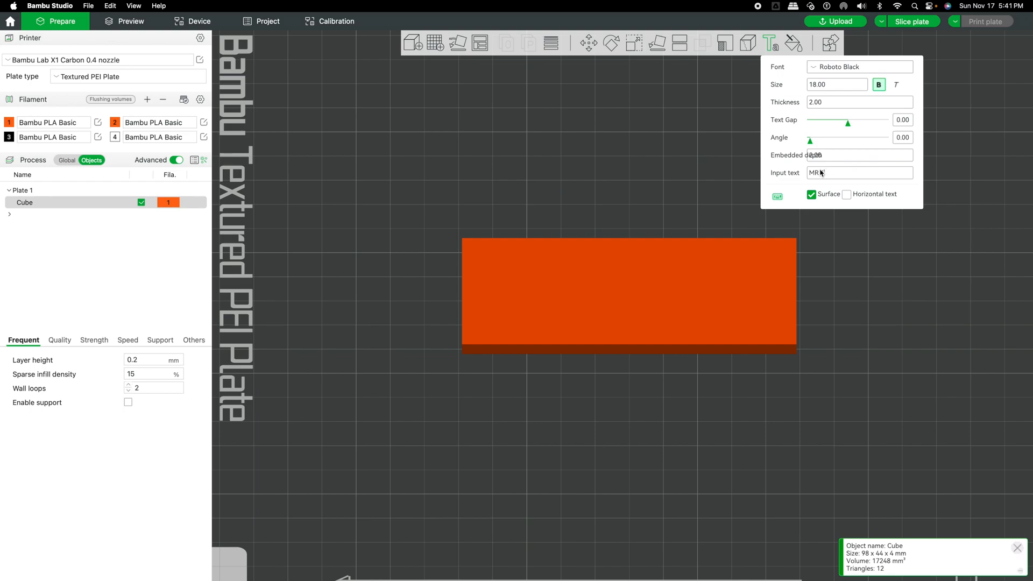
{"action": "type", "text": "S"}
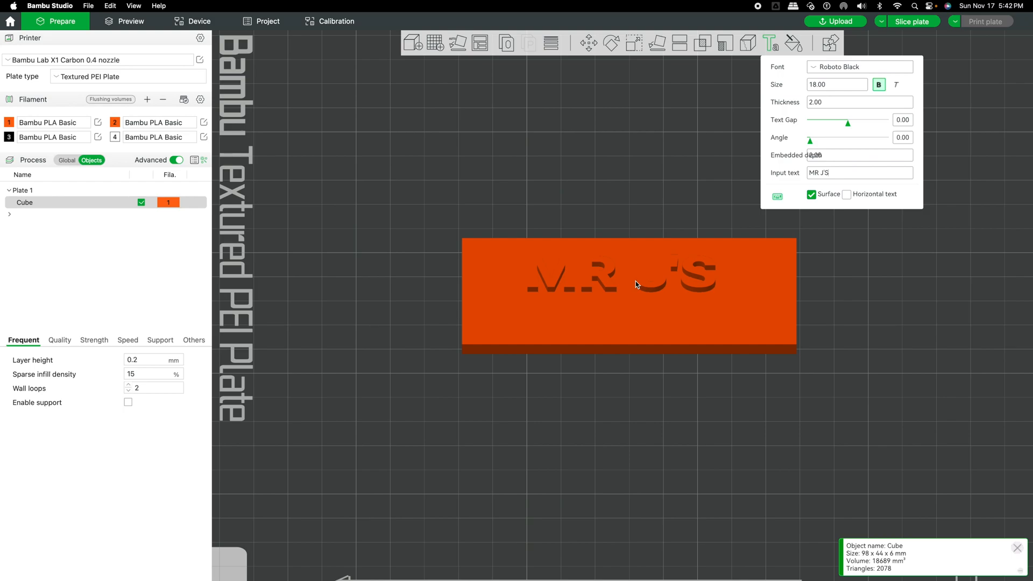
{"action": "left_click_drag", "start_coordinate": [635, 281], "coordinate": [619, 282]}
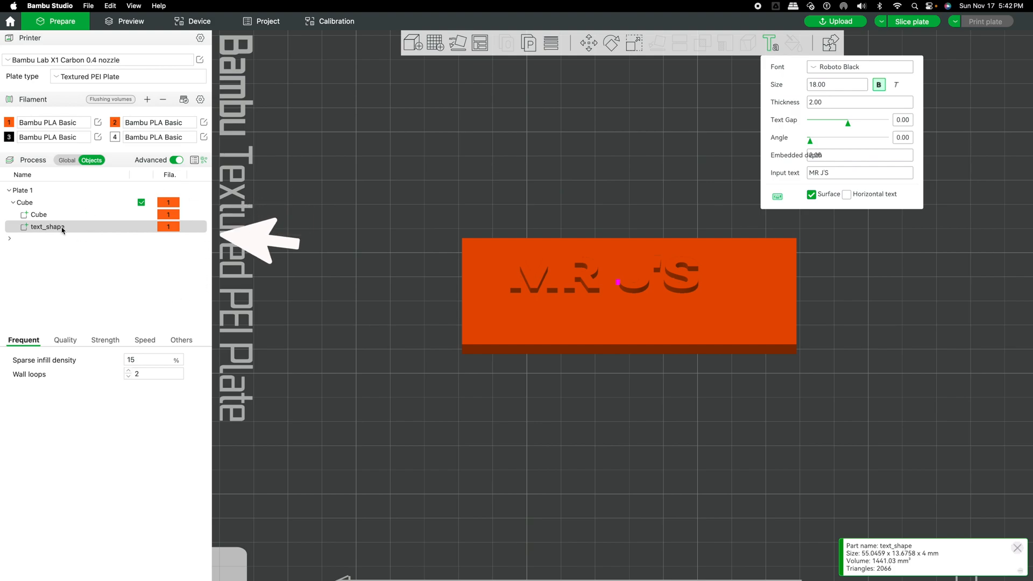
Step: Assign Filament 3 (black) to the "MR J'S" text and deselect it
{"action": "right_click", "coordinate": [175, 229]}
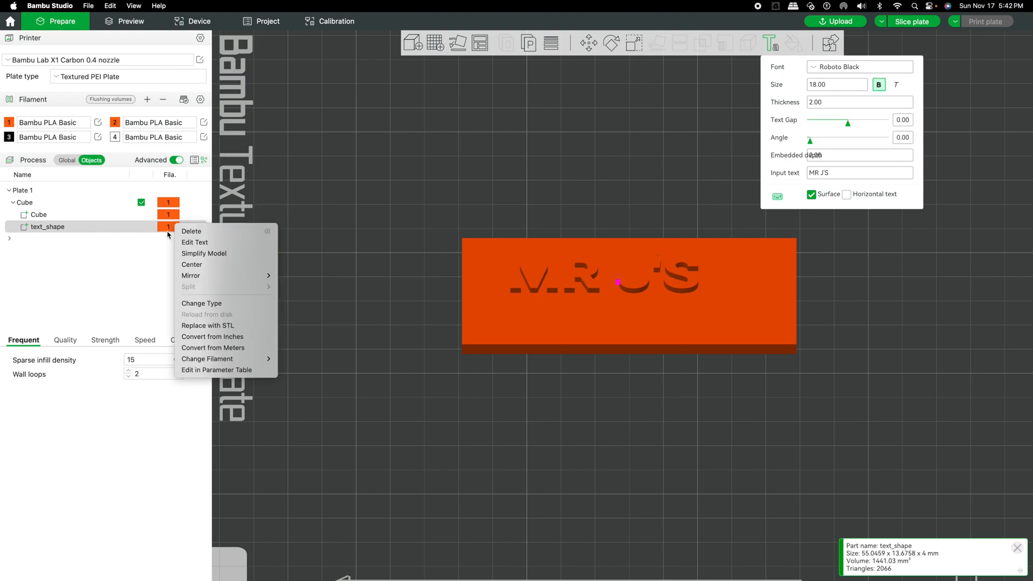
{"action": "mouse_move", "coordinate": [230, 359]}
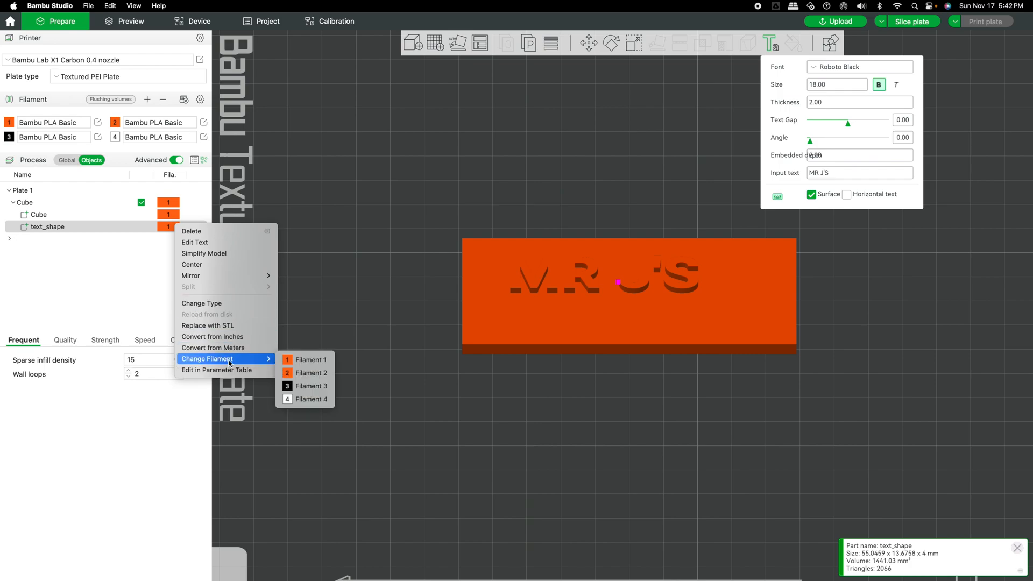
{"action": "left_click", "coordinate": [301, 388]}
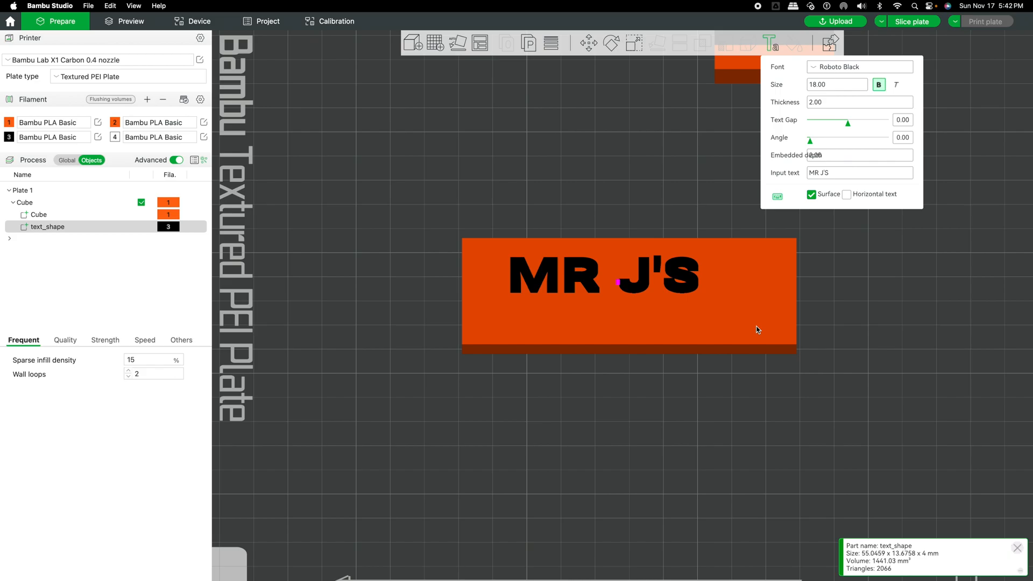
{"action": "scroll", "coordinate": [750, 279], "scroll_direction": "down", "scroll_amount": 1}
{"action": "scroll", "coordinate": [749, 280], "scroll_direction": "up", "scroll_amount": 1}
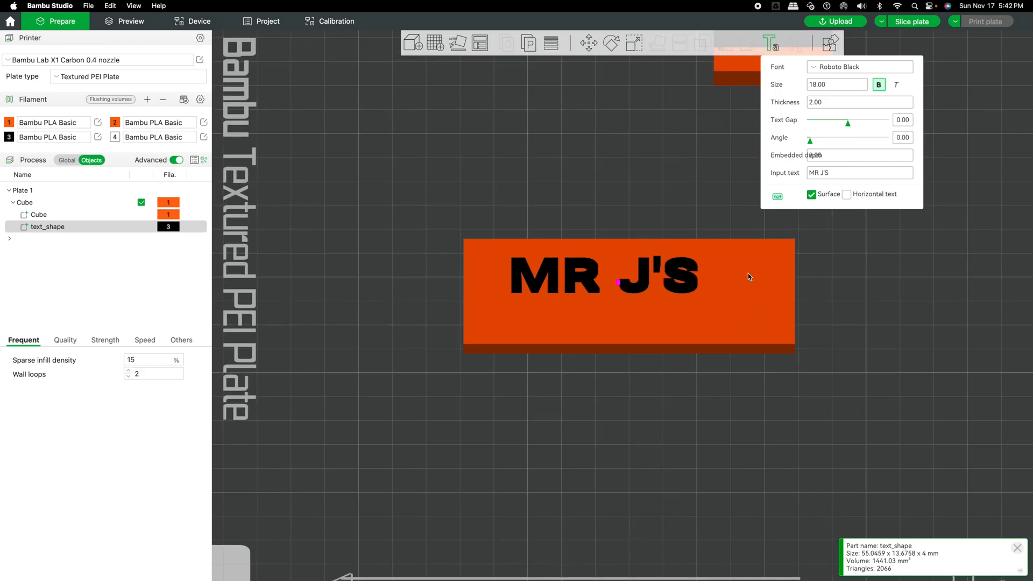
{"action": "scroll", "coordinate": [748, 273], "scroll_direction": "down", "scroll_amount": 1}
{"action": "left_click", "coordinate": [651, 209]}
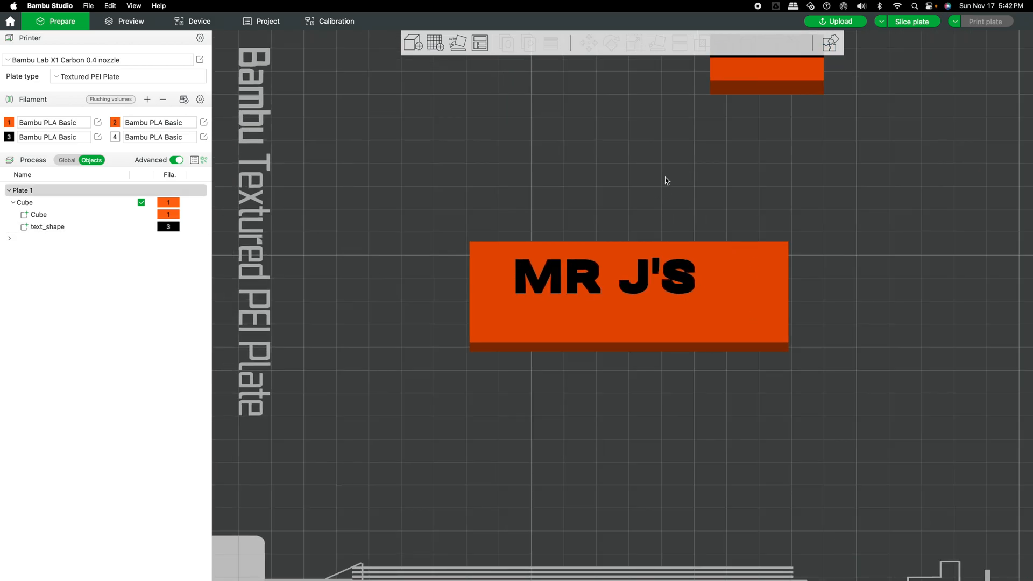
Step: Set up a second text on the plate in Roboto Black, size 14, with an embedded depth of 2
{"action": "left_click", "coordinate": [742, 290]}
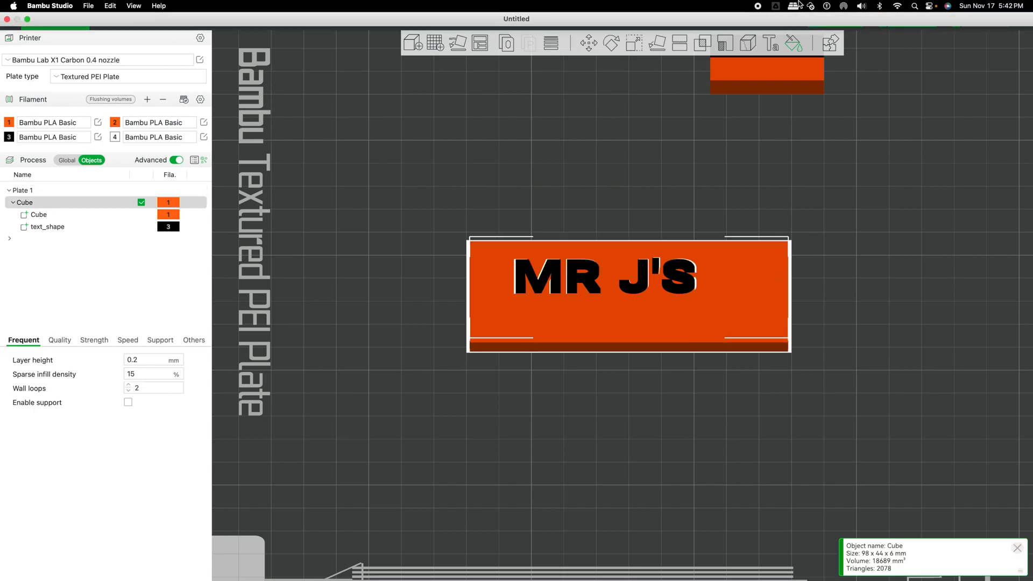
{"action": "left_click", "coordinate": [770, 43]}
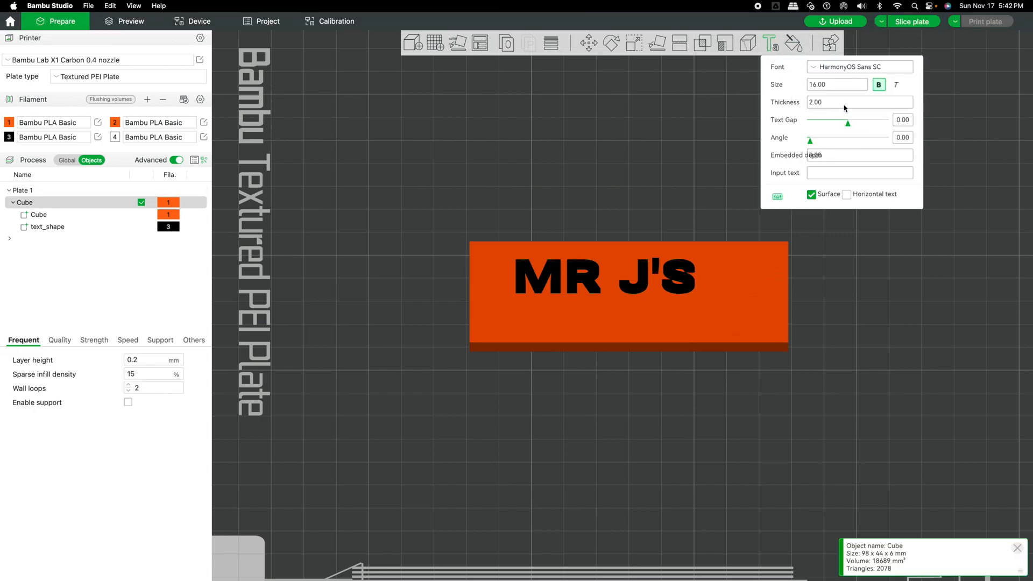
{"action": "left_click", "coordinate": [816, 69]}
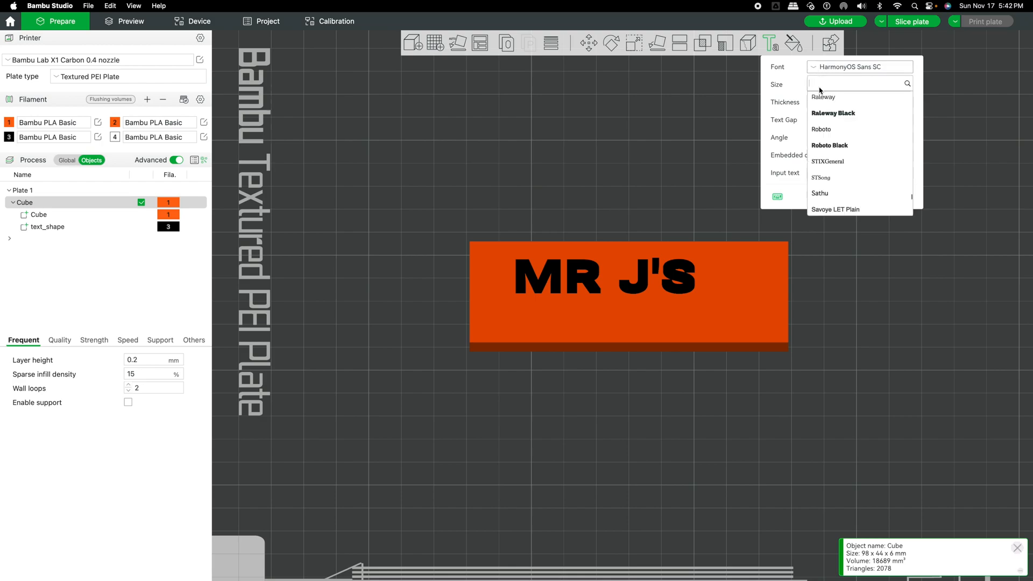
{"action": "left_click", "coordinate": [833, 146]}
{"action": "double_click", "coordinate": [816, 86]}
{"action": "type", "text": "14"}
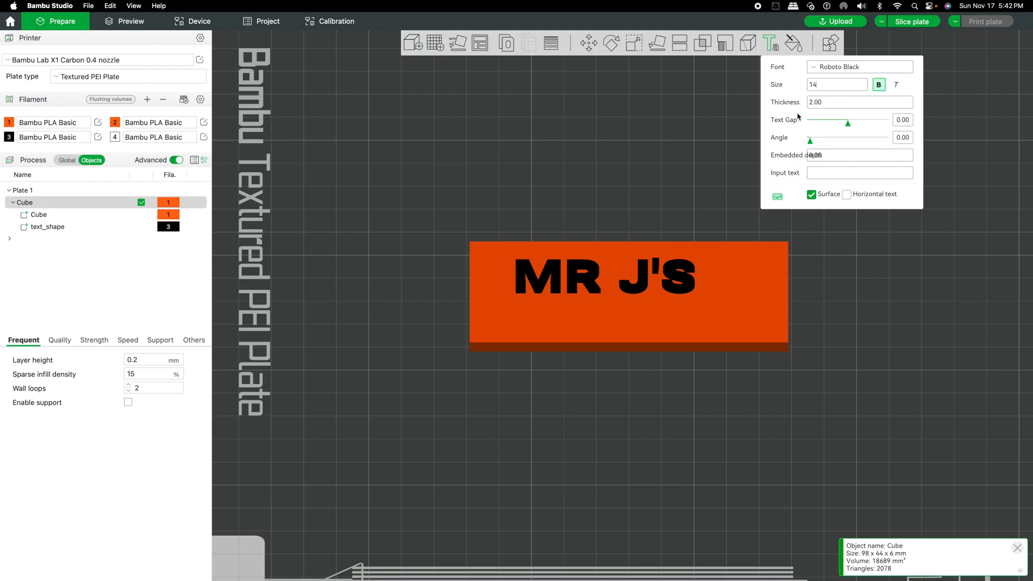
{"action": "double_click", "coordinate": [820, 156]}
{"action": "type", "text": "2"}
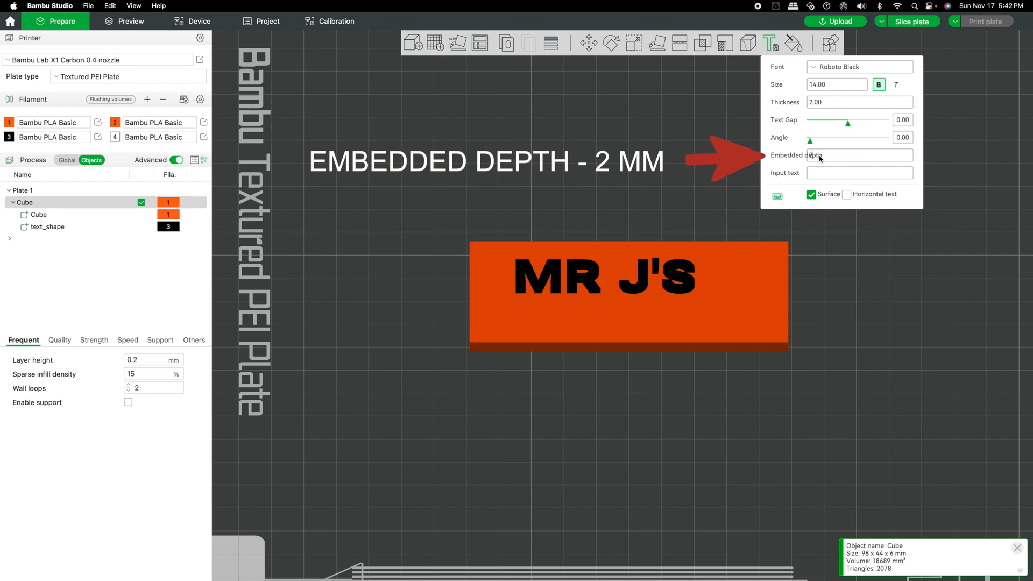
Step: Enter the text "WORKSHOP" and place it on the plate just below "MR J'S"
{"action": "left_click", "coordinate": [819, 175]}
{"action": "type", "text": "WORK"}
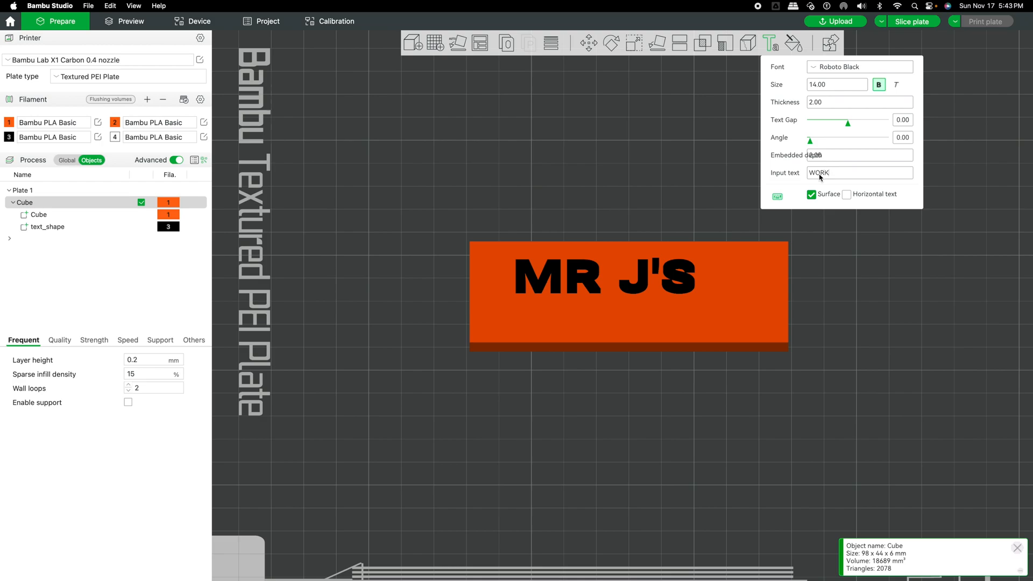
{"action": "type", "text": "SHOP"}
{"action": "left_click", "coordinate": [620, 315]}
{"action": "left_click_drag", "start_coordinate": [620, 313], "coordinate": [631, 326]}
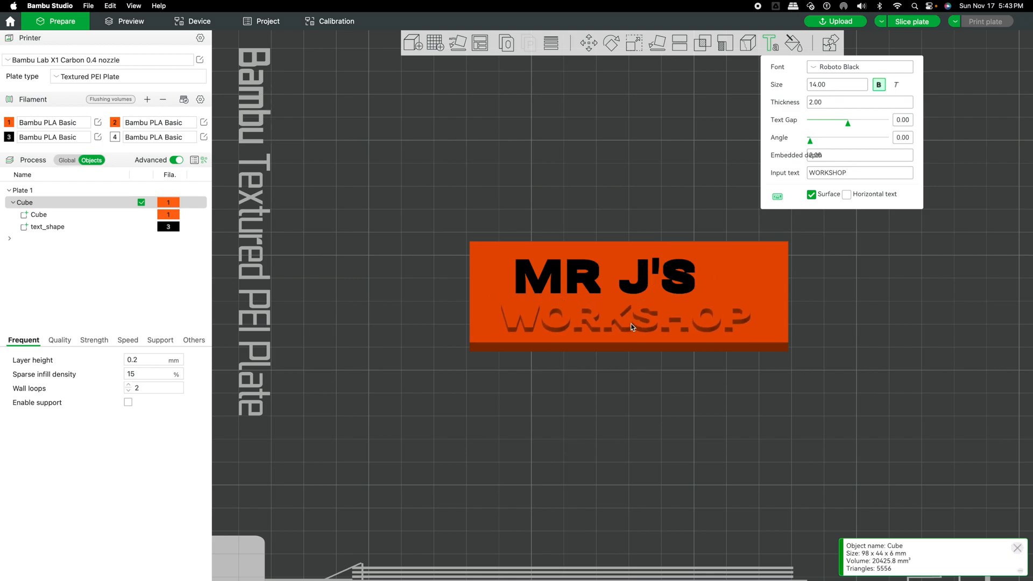
{"action": "left_click_drag", "start_coordinate": [631, 323], "coordinate": [632, 324]}
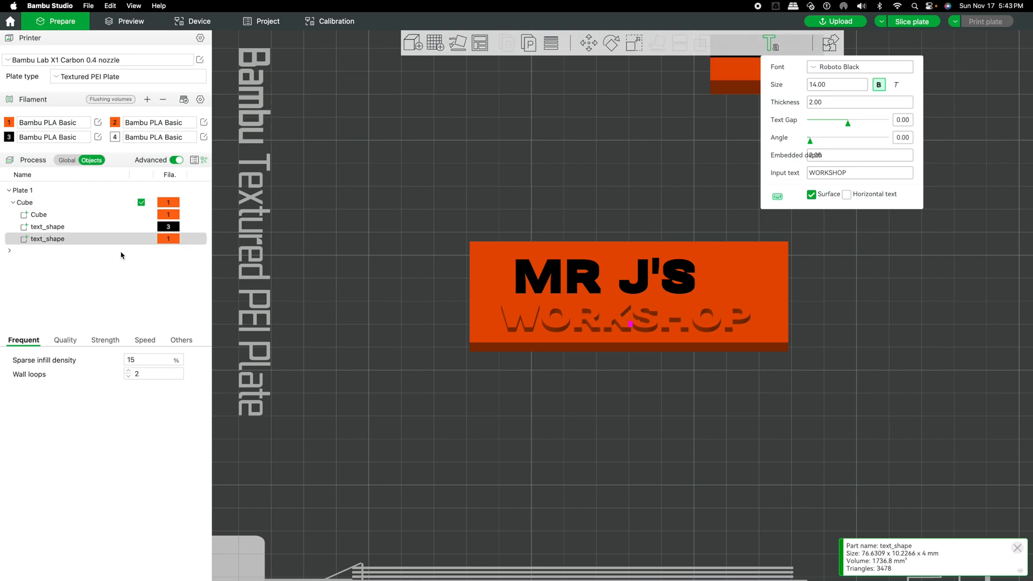
Step: Assign Filament 3 (black) to the "WORKSHOP" text and clear the selection
{"action": "right_click", "coordinate": [177, 241]}
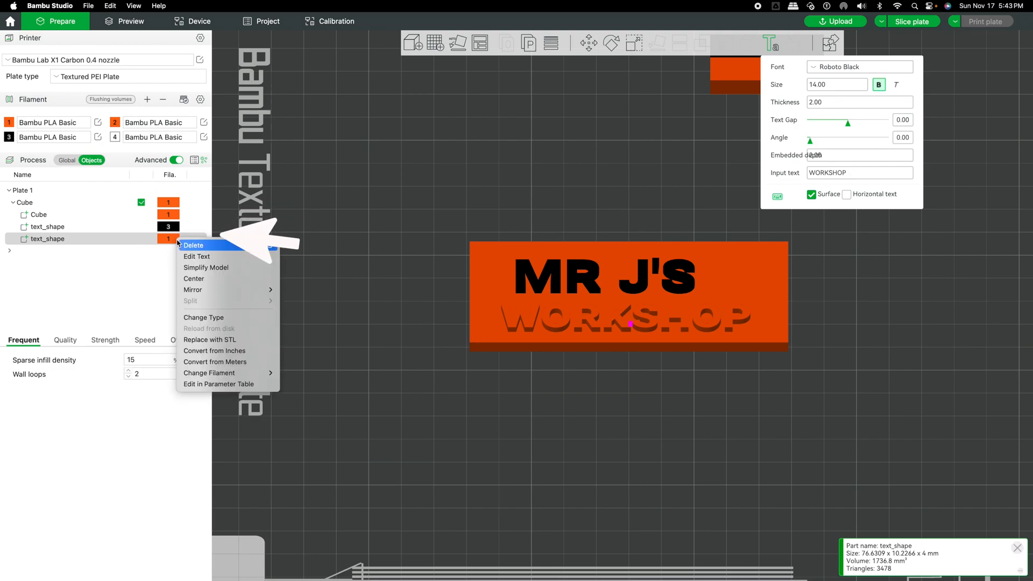
{"action": "mouse_move", "coordinate": [261, 376]}
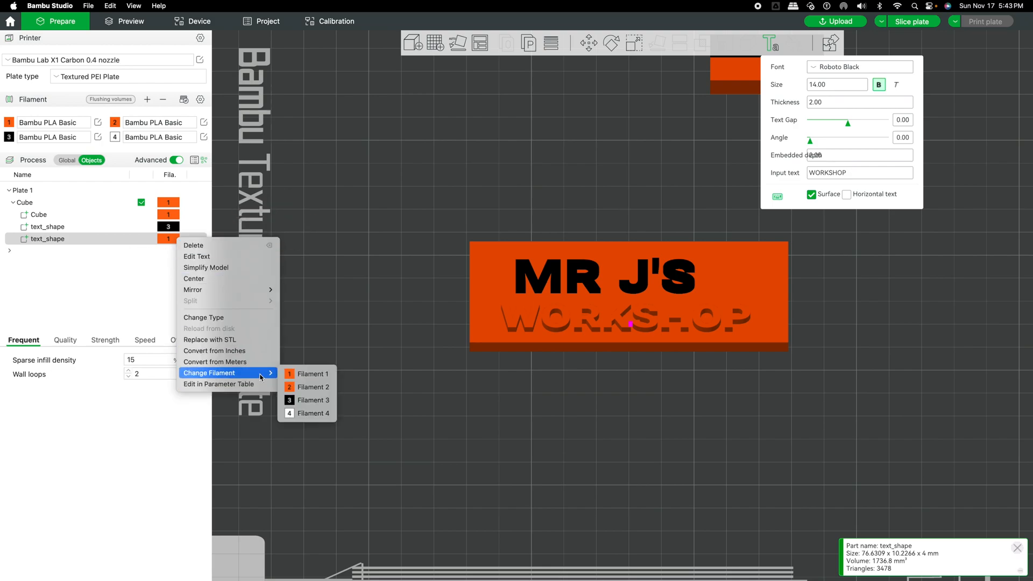
{"action": "left_click", "coordinate": [309, 401]}
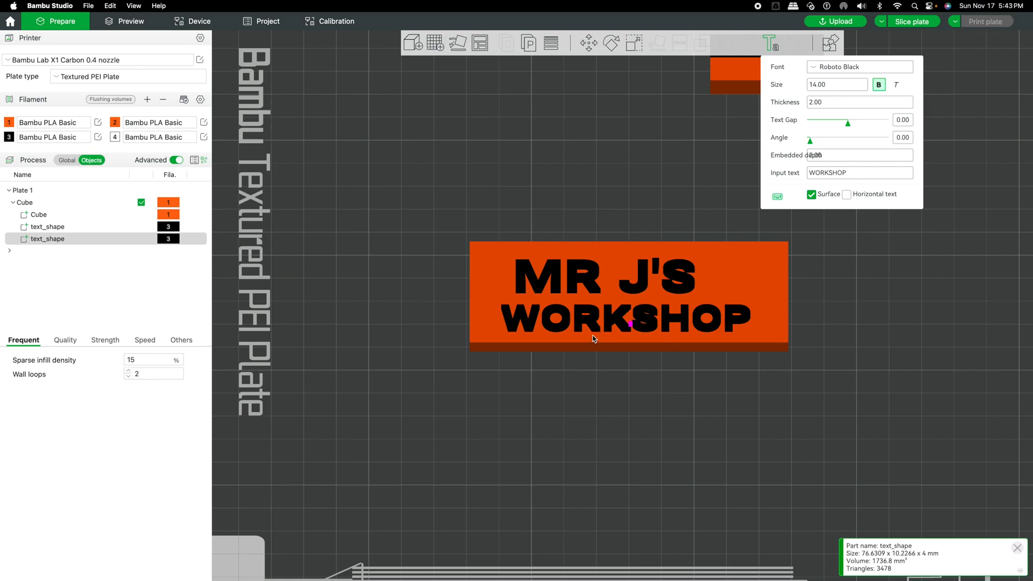
{"action": "left_click", "coordinate": [672, 181]}
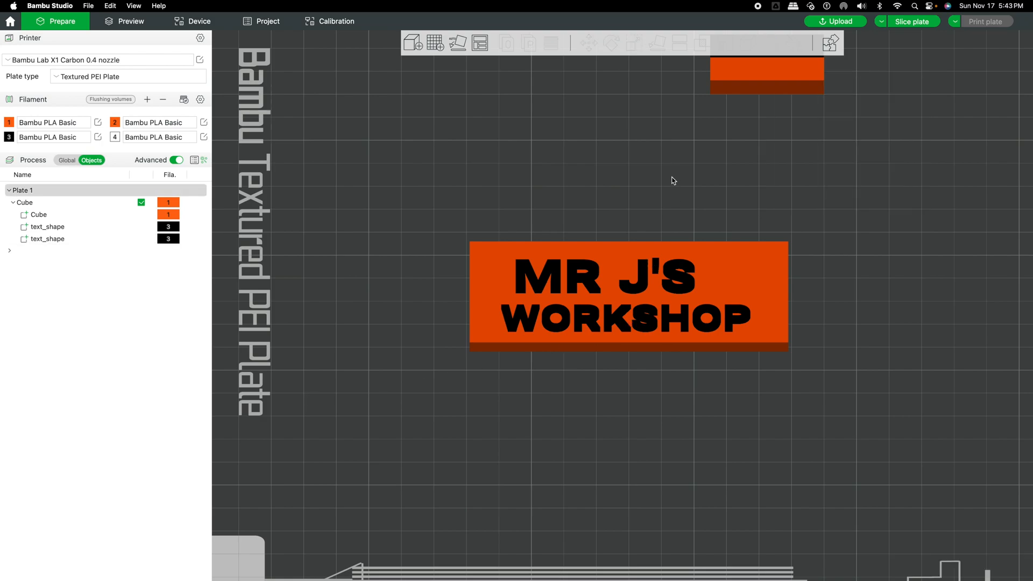
{"action": "left_click", "coordinate": [588, 281]}
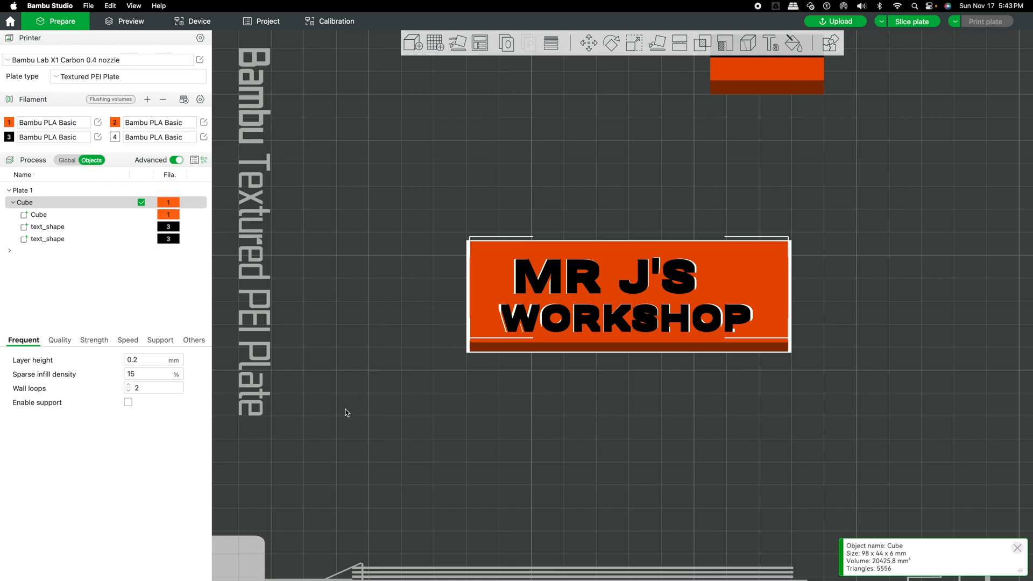
{"action": "left_click", "coordinate": [373, 399]}
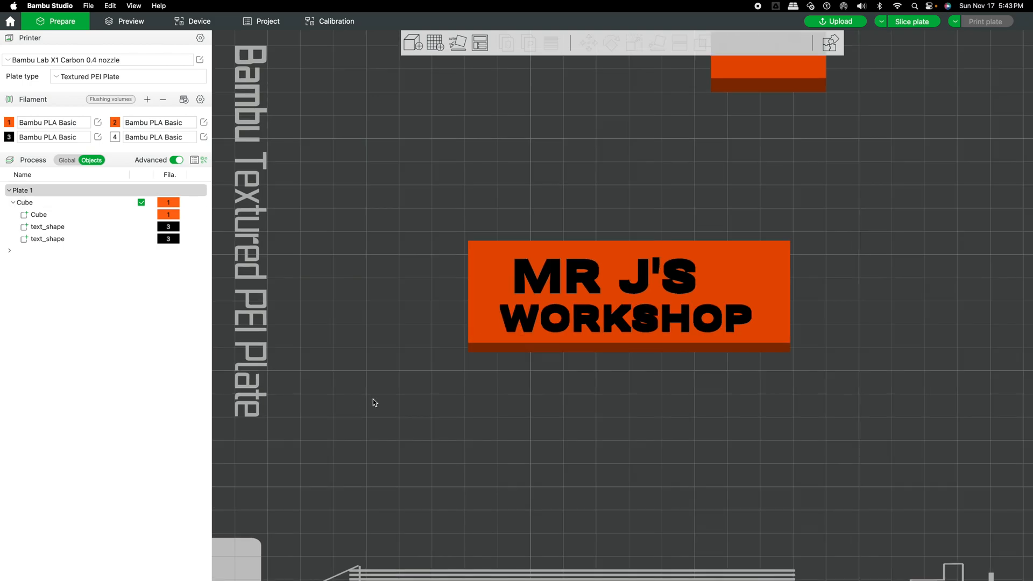
Step: Move the "MR J'S" text to X -5 and Y 7 mm on the plate
{"action": "left_click", "coordinate": [168, 228]}
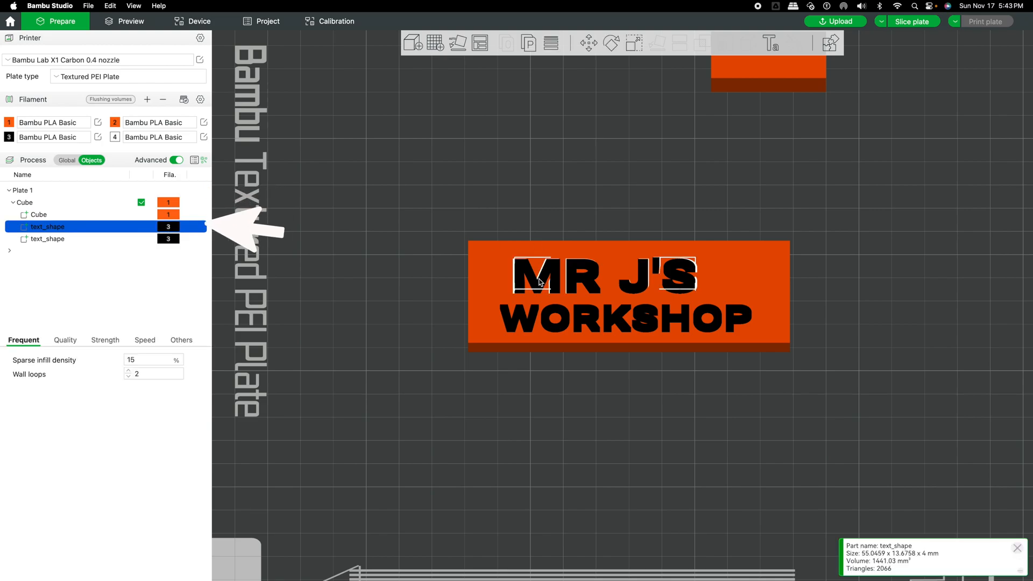
{"action": "left_click", "coordinate": [590, 50]}
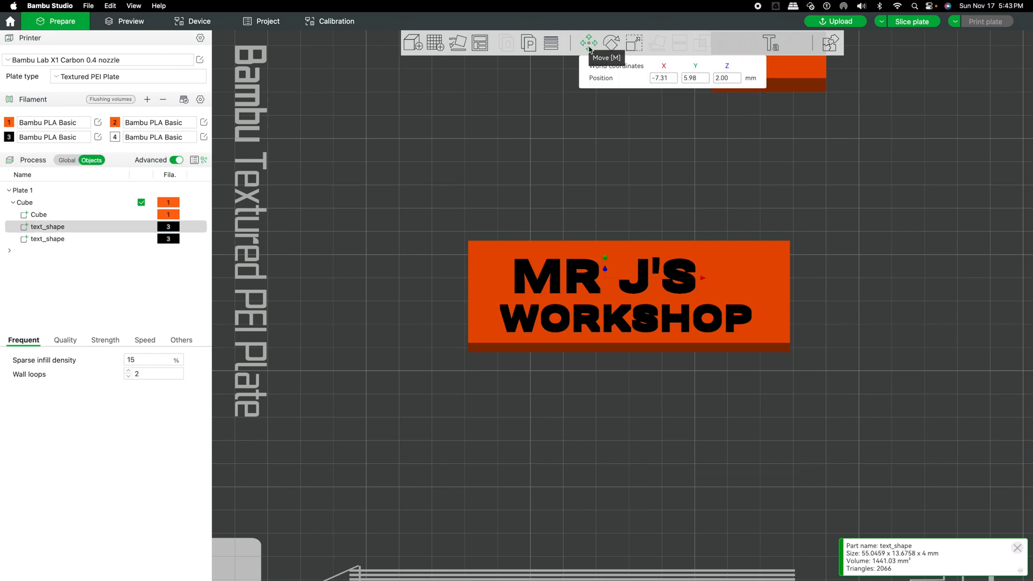
{"action": "left_click", "coordinate": [669, 80]}
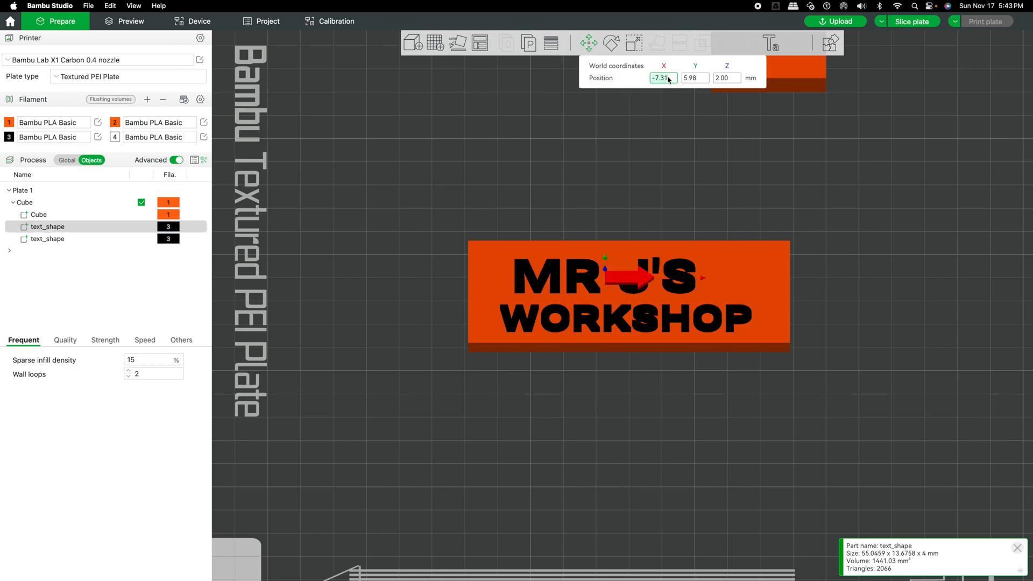
{"action": "type", "text": "-5"}
{"action": "key", "text": "Tab"}
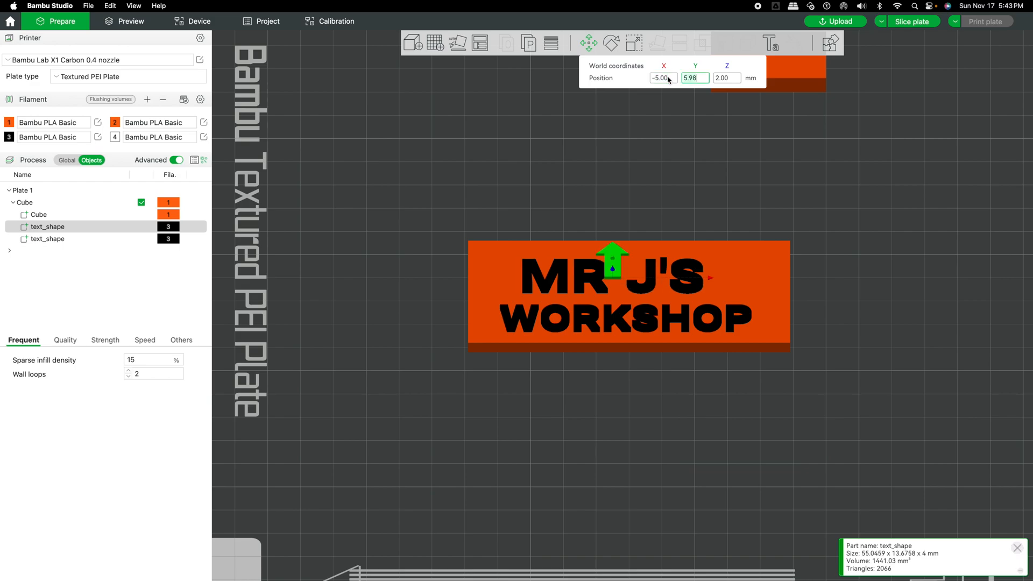
{"action": "type", "text": "7"}
{"action": "key", "text": "Tab"}
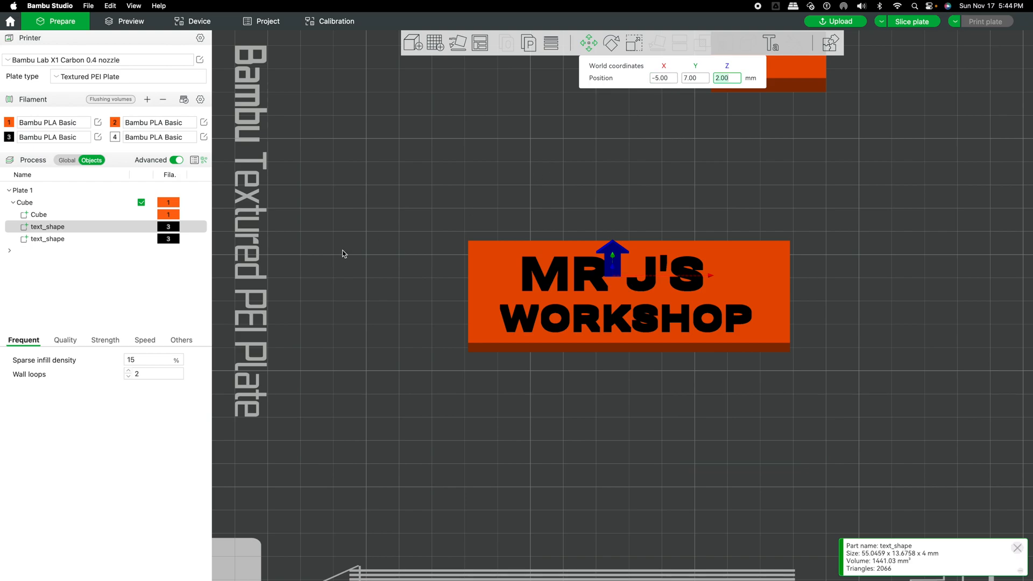
Step: Move the "WORKSHOP" text to X -5 and Y -7 mm, and clear the selection
{"action": "left_click", "coordinate": [168, 239]}
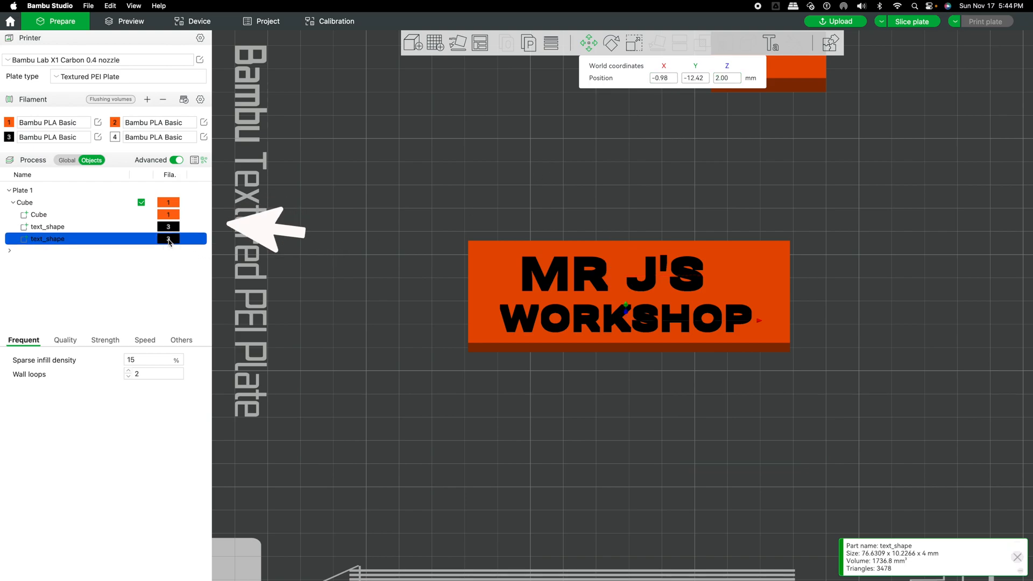
{"action": "left_click", "coordinate": [657, 80]}
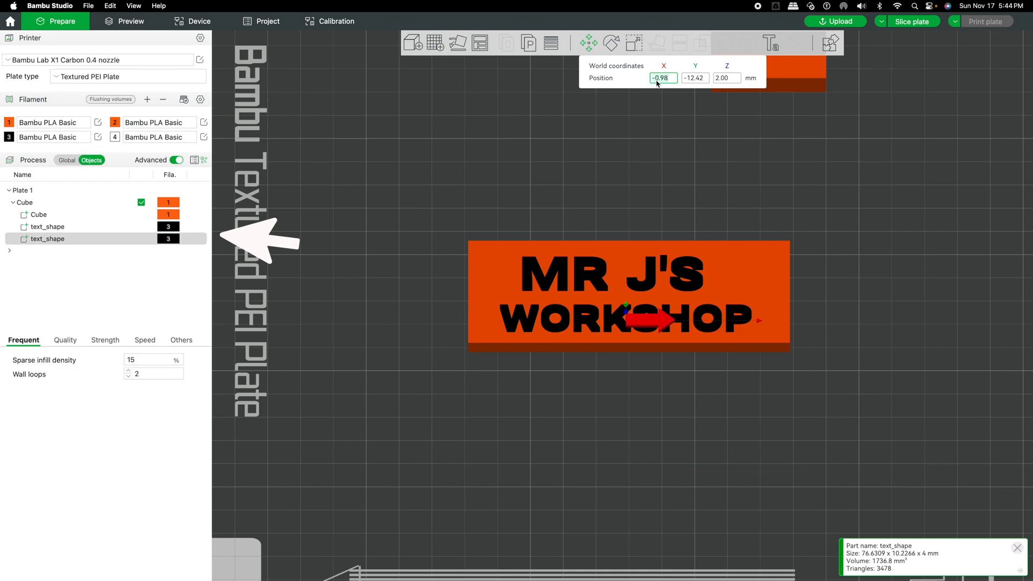
{"action": "type", "text": "-"}
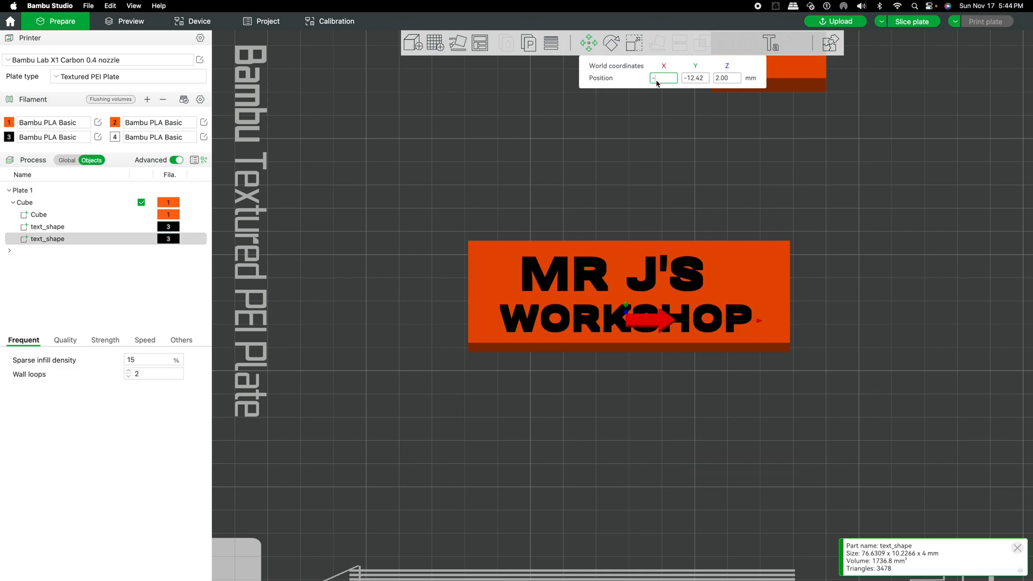
{"action": "type", "text": "5"}
{"action": "key", "text": "Tab"}
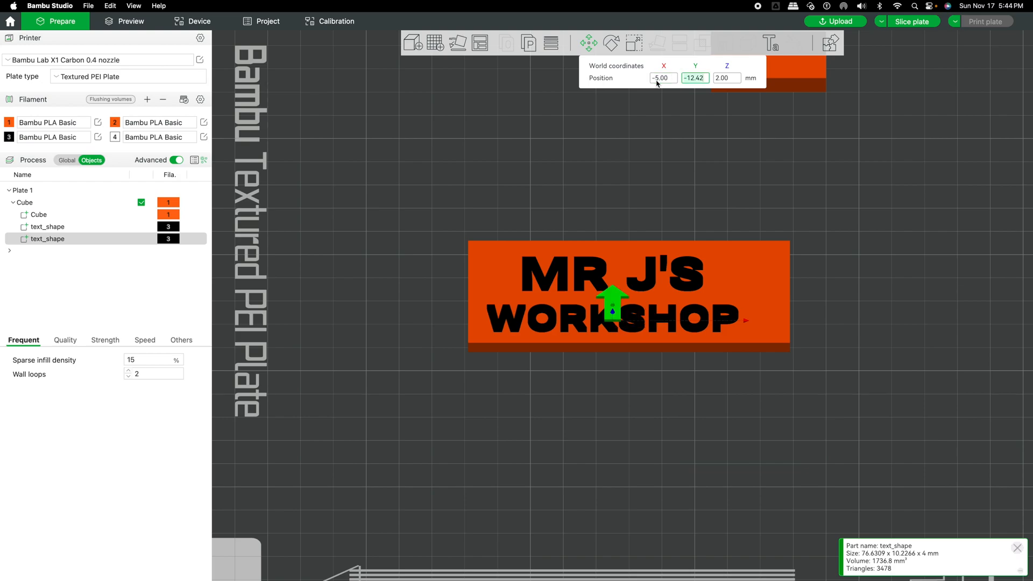
{"action": "type", "text": "-7"}
{"action": "key", "text": "Tab"}
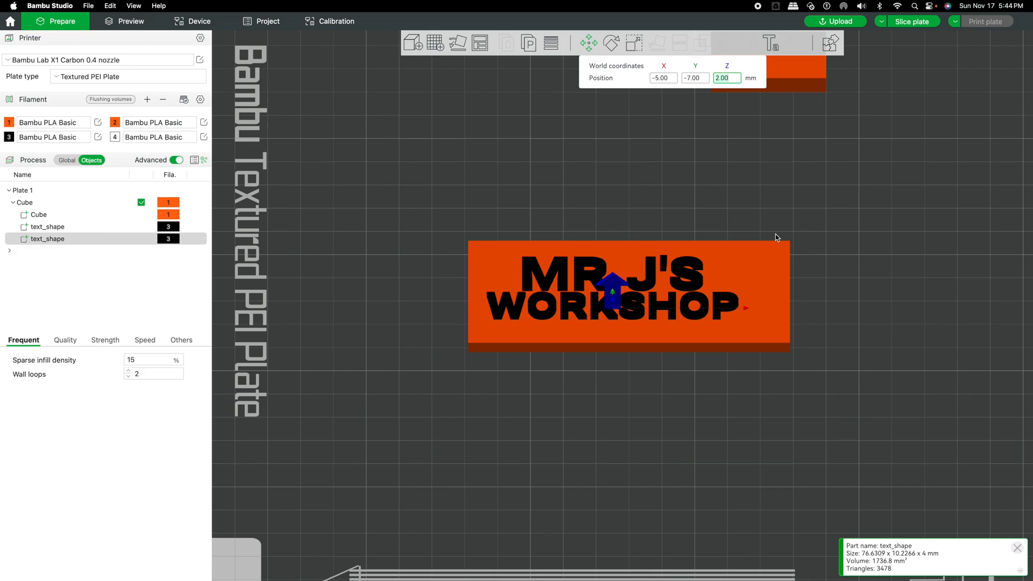
{"action": "left_click", "coordinate": [759, 229]}
Step: Cut the whole sign horizontally at a height of 3 mm, keeping only the lower part so the lettering is flush
{"action": "left_click_drag", "start_coordinate": [721, 393], "coordinate": [720, 400]}
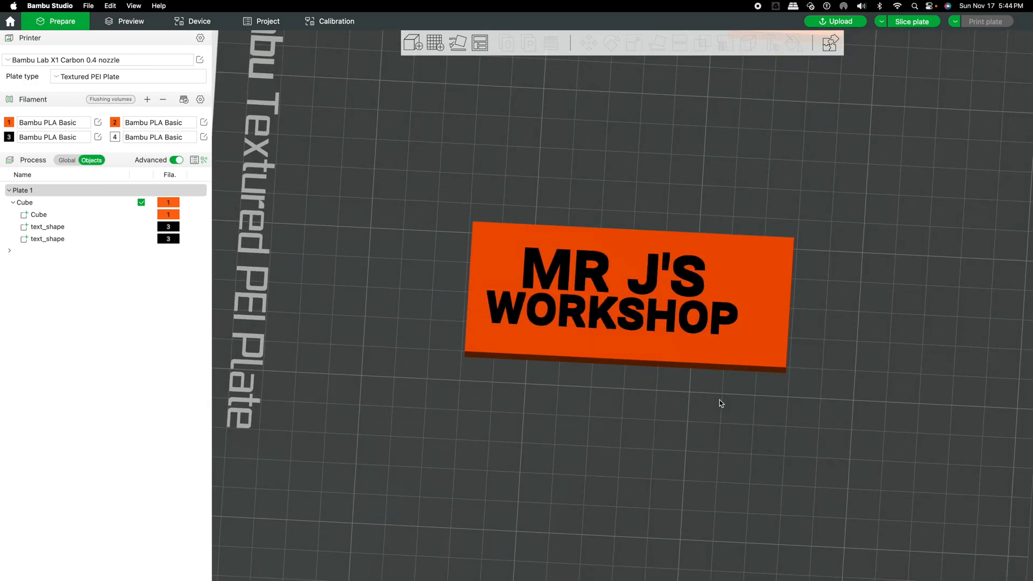
{"action": "left_click", "coordinate": [752, 367]}
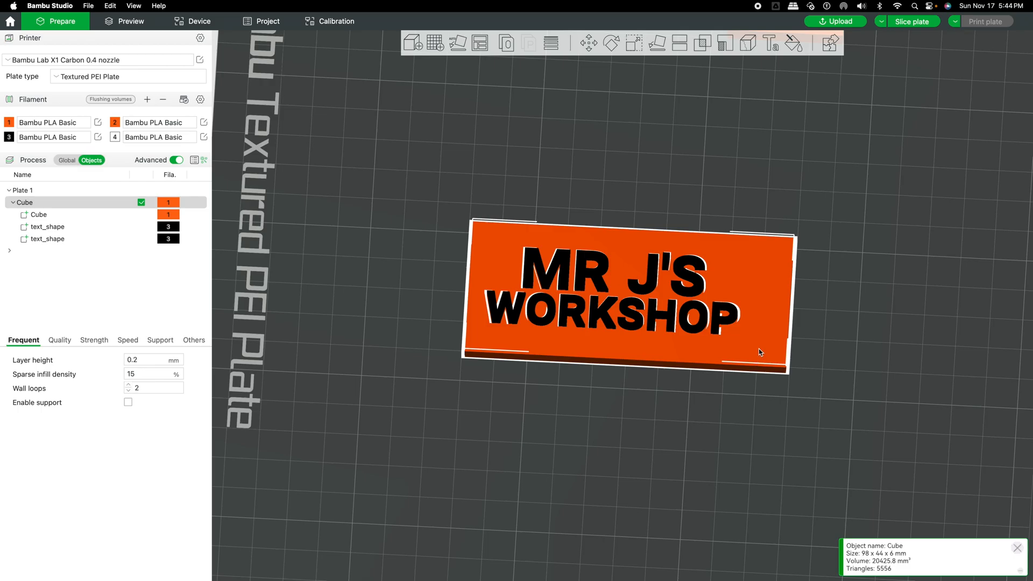
{"action": "left_click", "coordinate": [682, 45]}
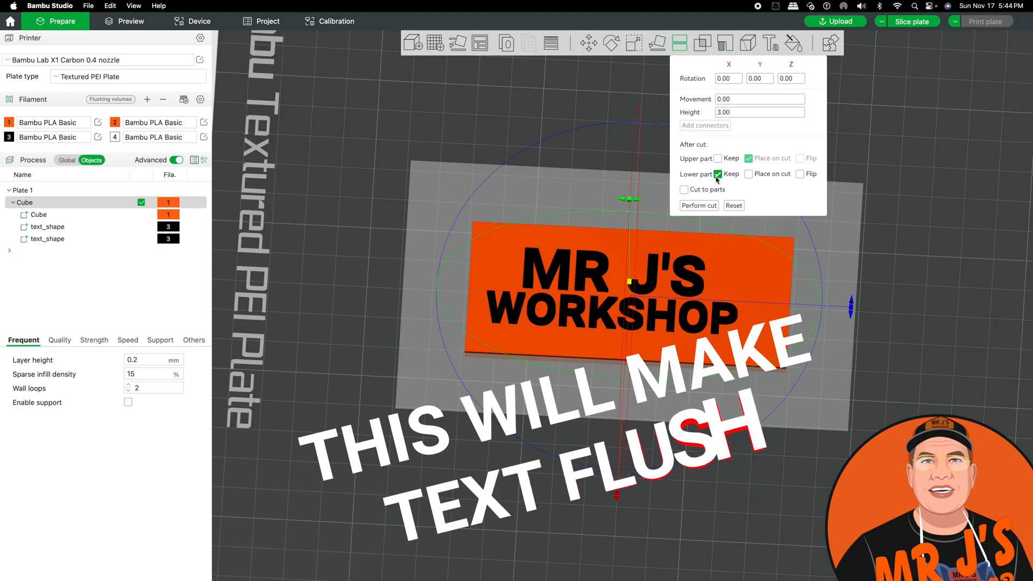
{"action": "left_click", "coordinate": [698, 206]}
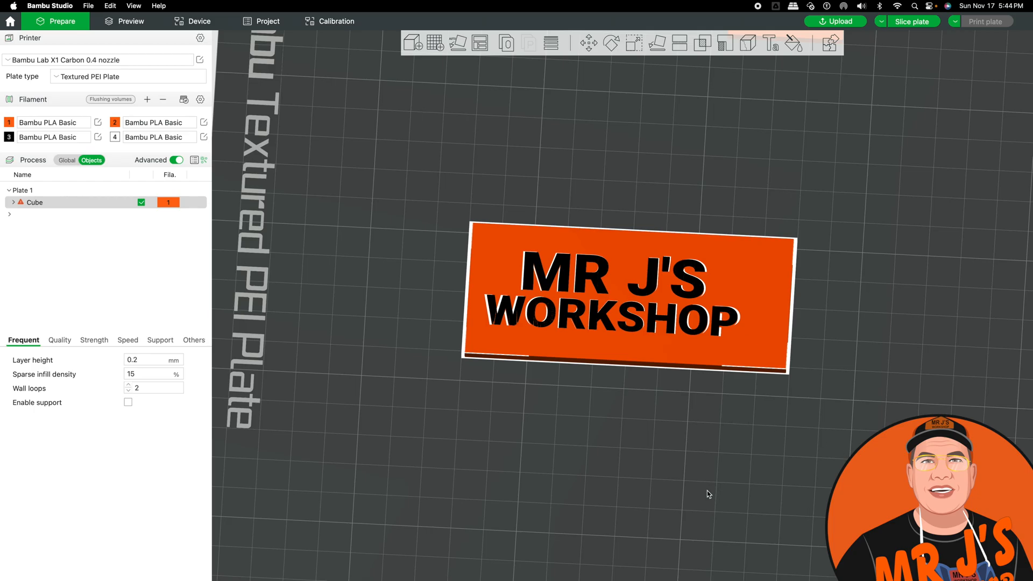
Step: Add a cube as a negative part to the sign and place it over the plate's right end
{"action": "mouse_move", "coordinate": [713, 494]}
{"action": "left_mouse_down"}
{"action": "mouse_move", "coordinate": [714, 475]}
{"action": "mouse_move", "coordinate": [714, 494]}
{"action": "left_mouse_up"}
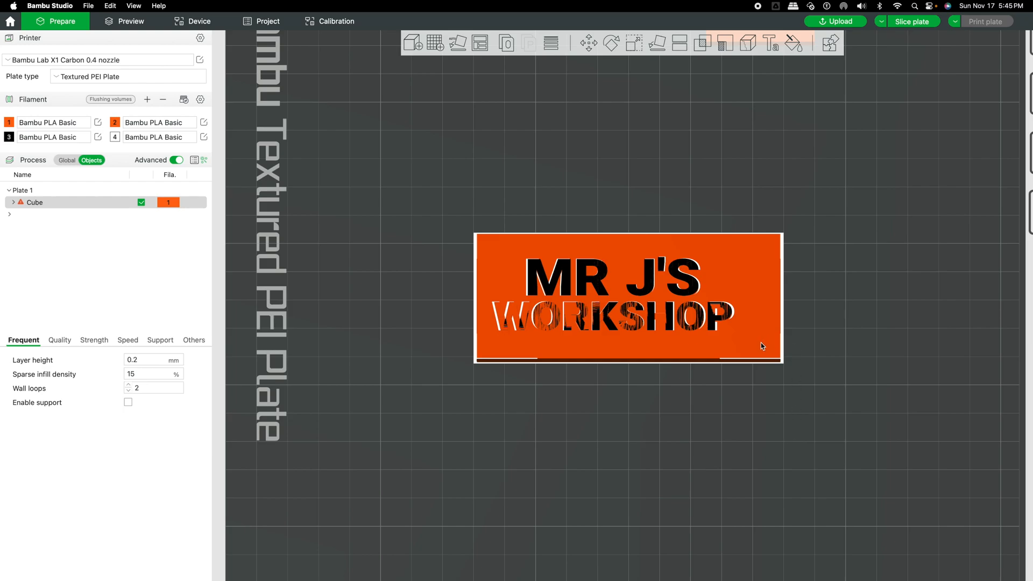
{"action": "scroll", "coordinate": [761, 343], "scroll_direction": "up", "scroll_amount": 1}
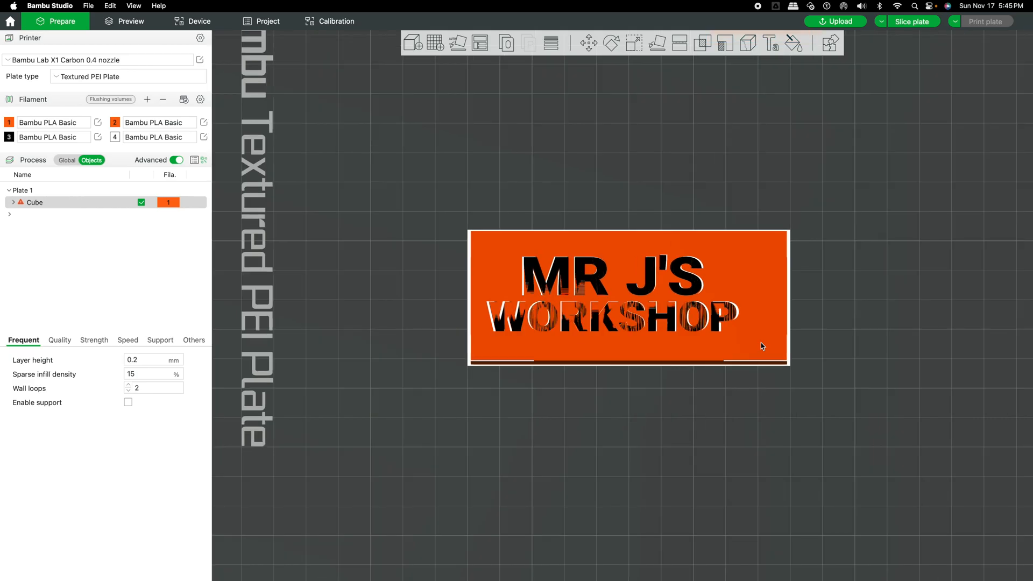
{"action": "right_click", "coordinate": [762, 346]}
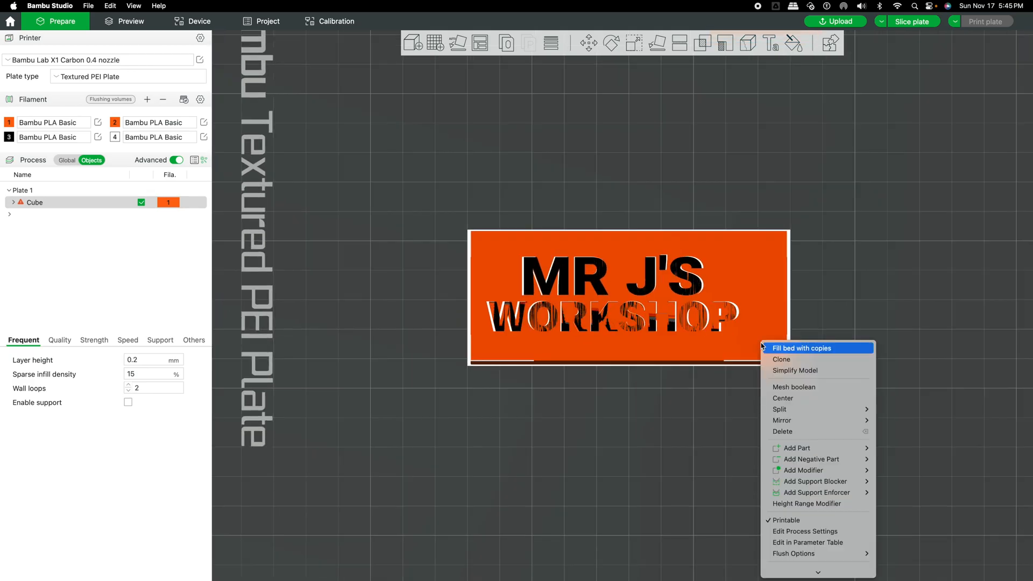
{"action": "mouse_move", "coordinate": [824, 457]}
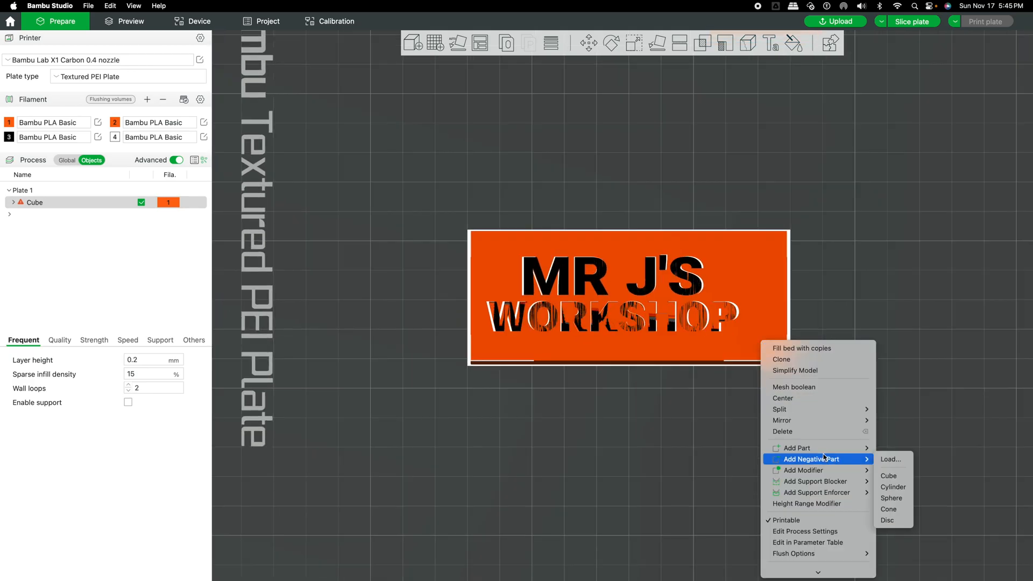
{"action": "left_click", "coordinate": [891, 476]}
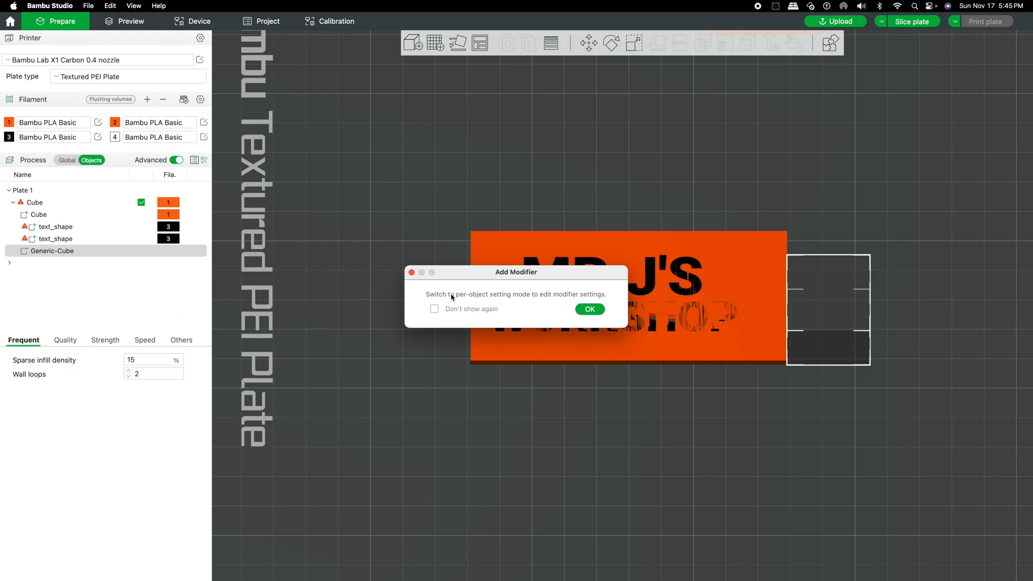
{"action": "left_click", "coordinate": [591, 310]}
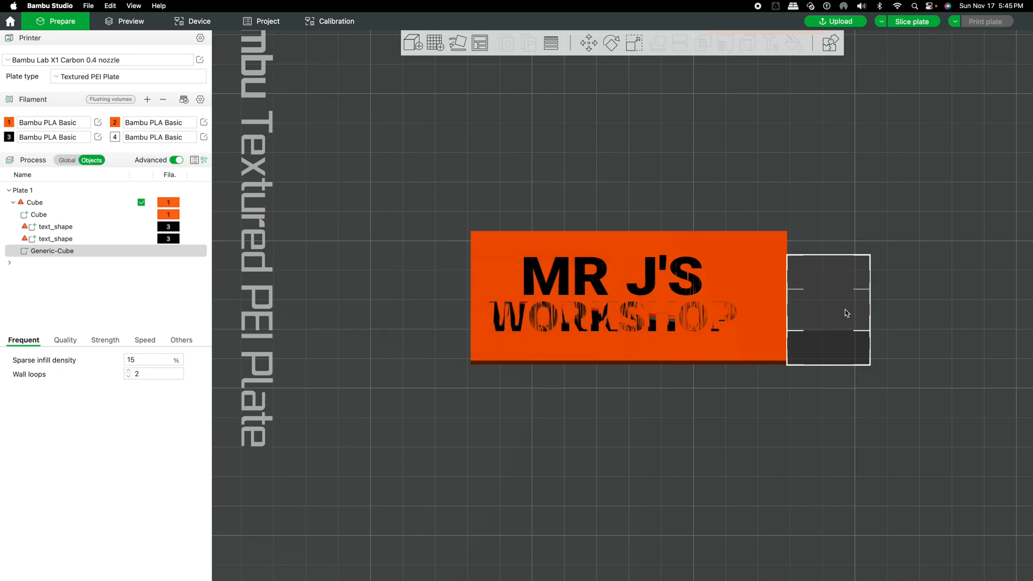
{"action": "left_click_drag", "start_coordinate": [847, 313], "coordinate": [758, 291]}
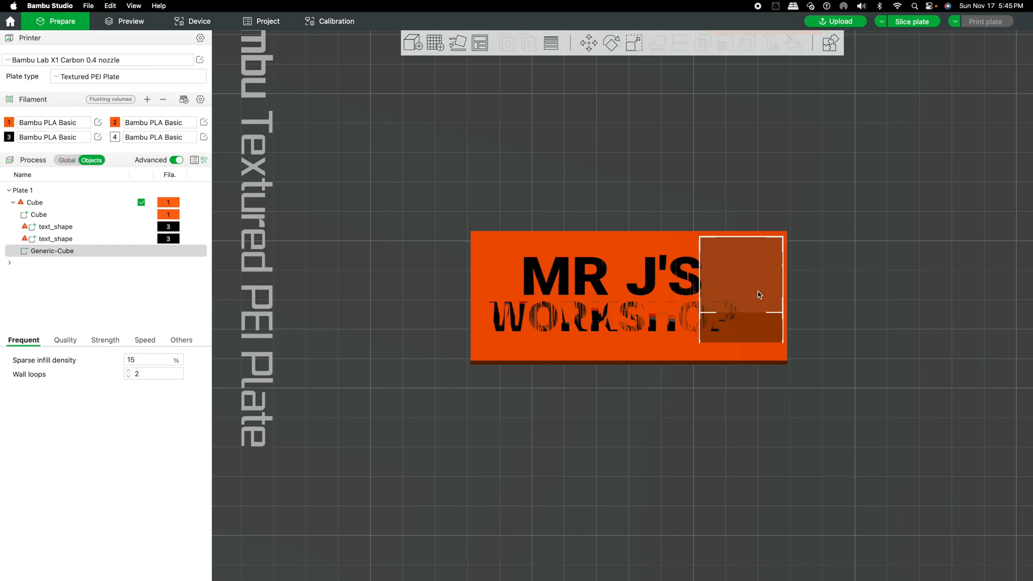
Step: Resize the negative cube to 4 × 20 × 5 mm without uniform scaling and deselect it
{"action": "scroll", "coordinate": [769, 285], "scroll_direction": "up", "scroll_amount": 5}
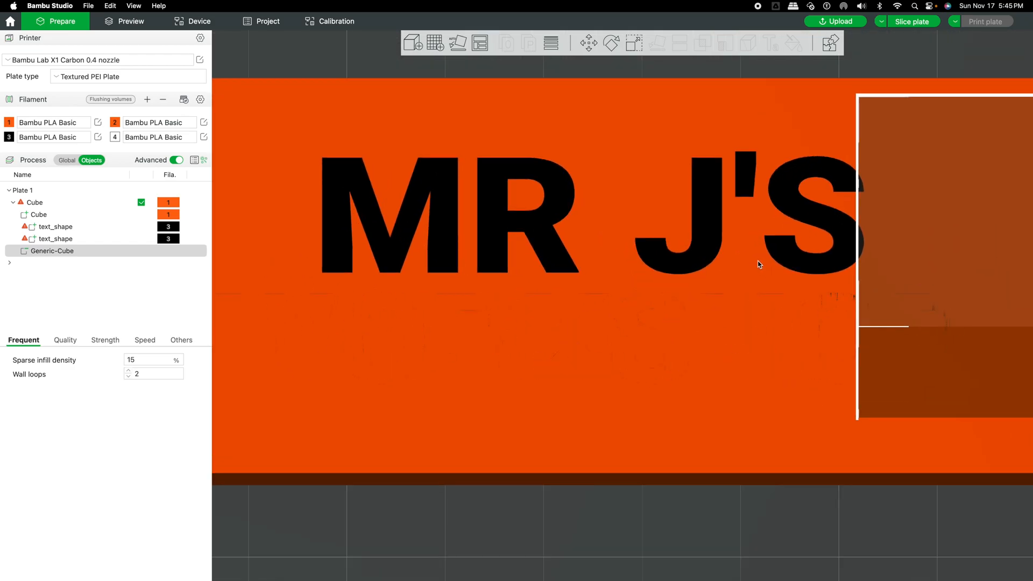
{"action": "scroll", "coordinate": [756, 262], "scroll_direction": "down", "scroll_amount": 6}
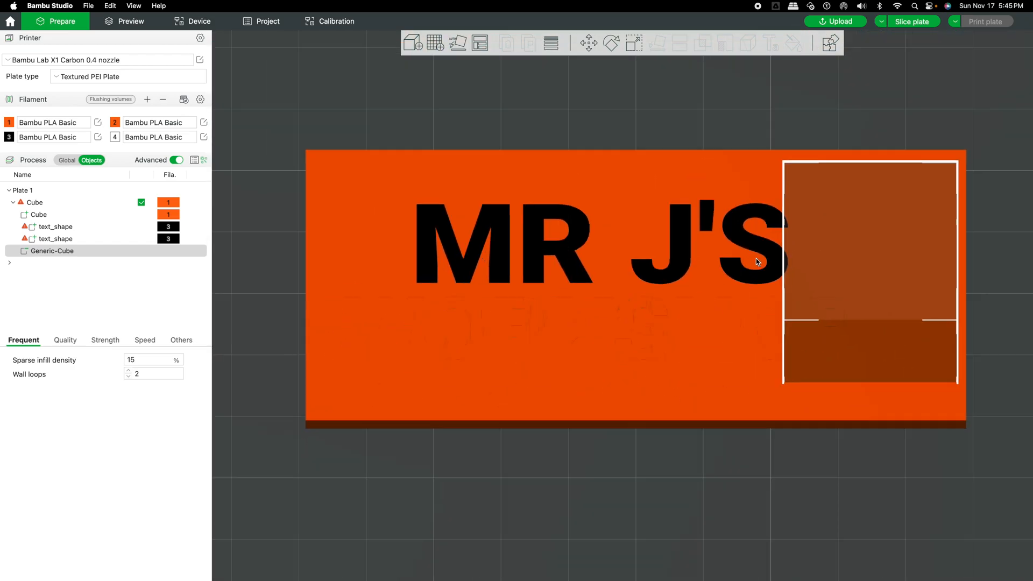
{"action": "scroll", "coordinate": [756, 260], "scroll_direction": "down", "scroll_amount": 1}
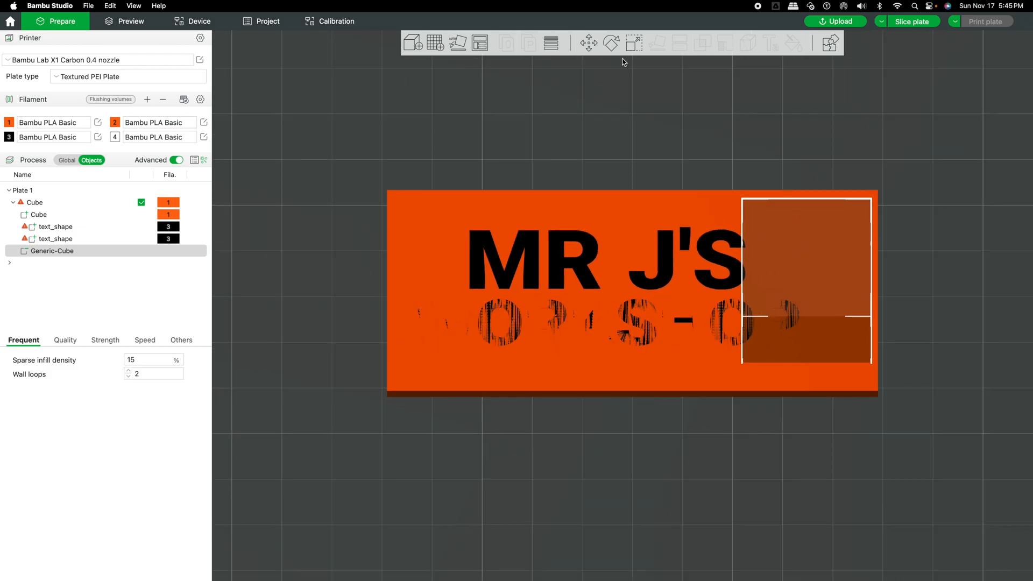
{"action": "left_click", "coordinate": [634, 43]}
{"action": "left_click", "coordinate": [670, 91]}
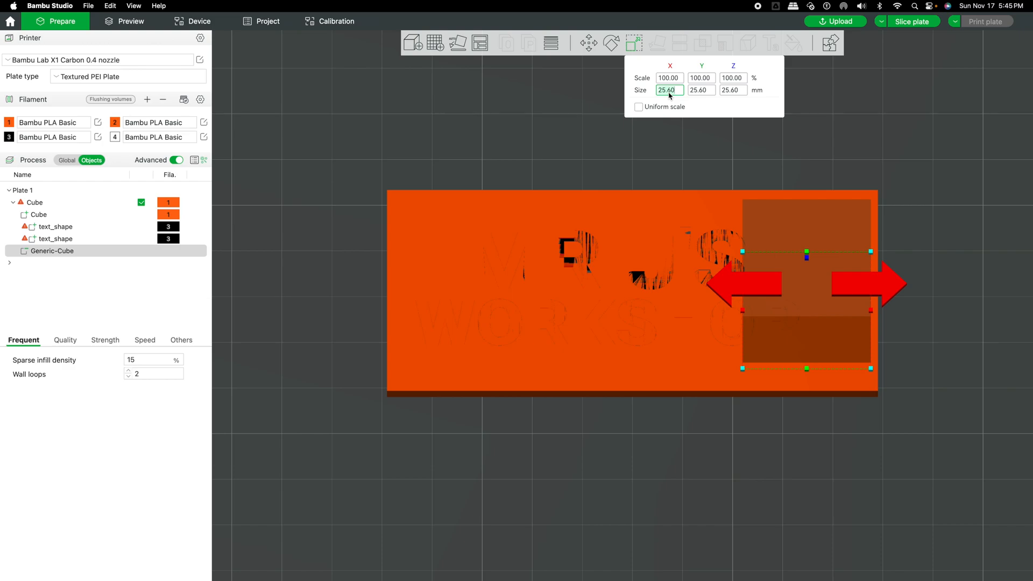
{"action": "type", "text": "4"}
{"action": "key", "text": "Tab"}
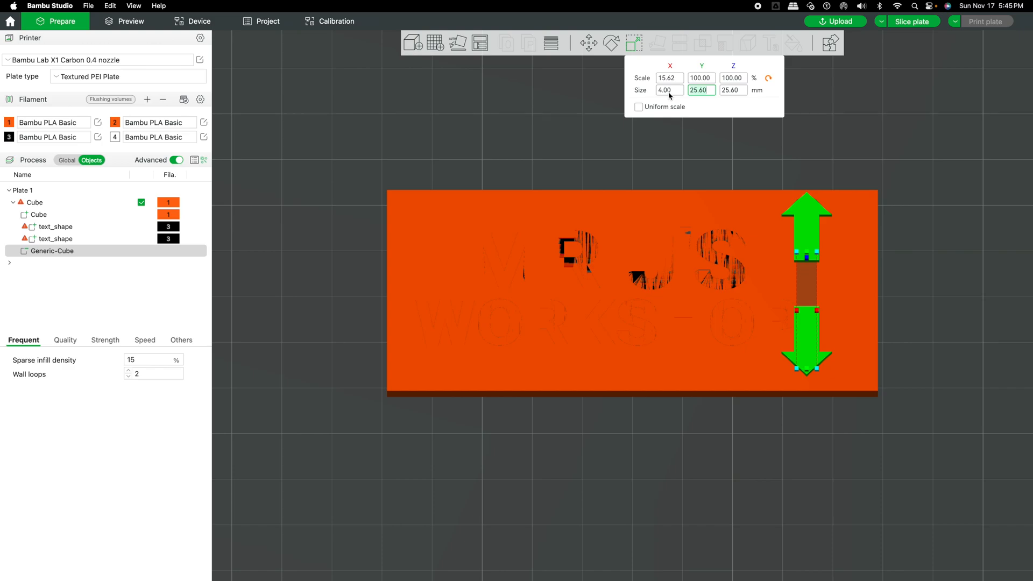
{"action": "type", "text": "20"}
{"action": "key", "text": "Tab"}
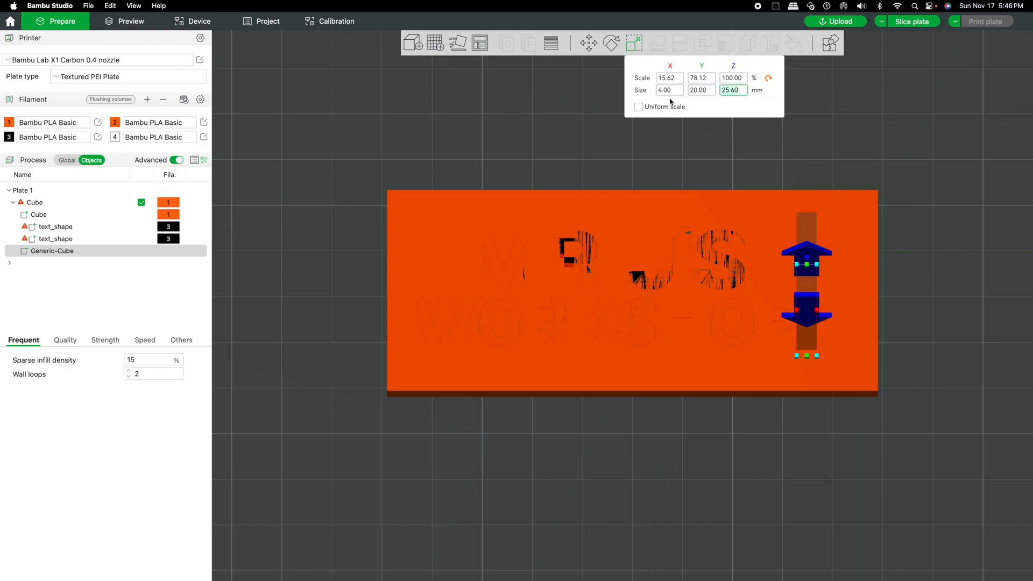
{"action": "type", "text": "5"}
{"action": "key", "text": "Tab"}
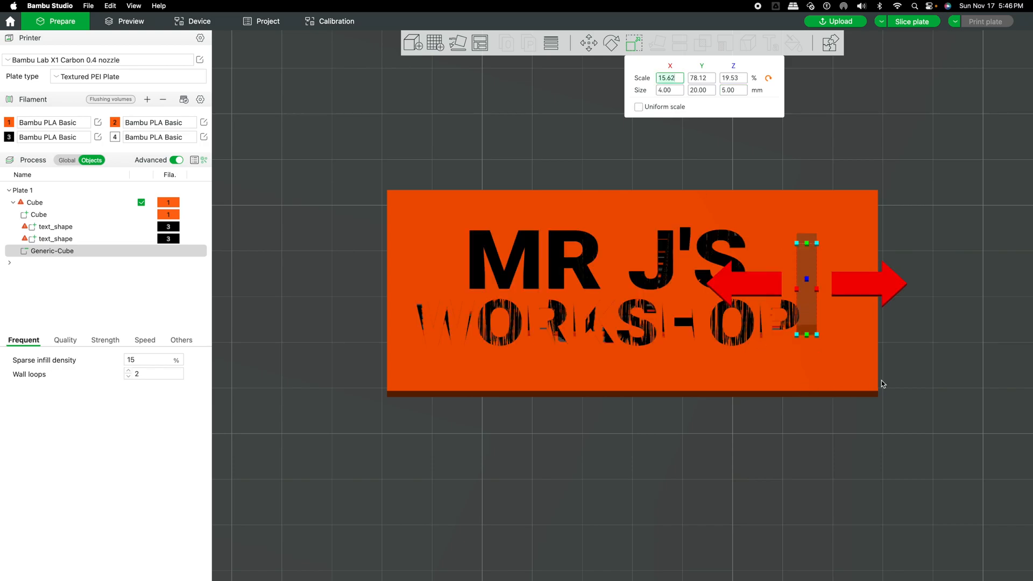
{"action": "left_click", "coordinate": [903, 379]}
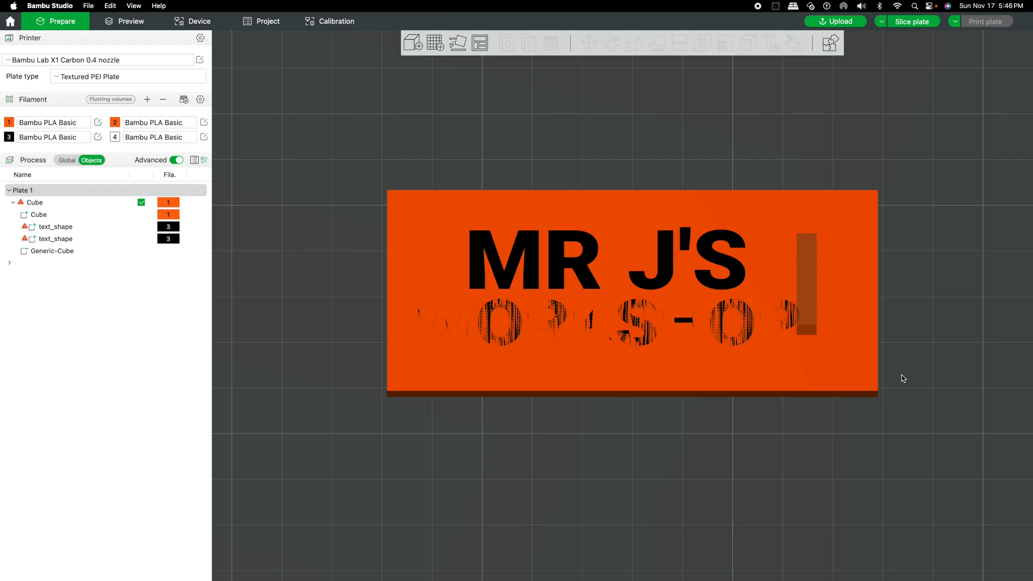
Step: Move the negative cube to X 44, Y 0 and Z 0 mm, near the sign's right edge
{"action": "scroll", "coordinate": [780, 460], "scroll_direction": "down", "scroll_amount": 3}
{"action": "mouse_move", "coordinate": [778, 456]}
{"action": "left_mouse_down"}
{"action": "mouse_move", "coordinate": [776, 436]}
{"action": "mouse_move", "coordinate": [777, 454]}
{"action": "left_mouse_up"}
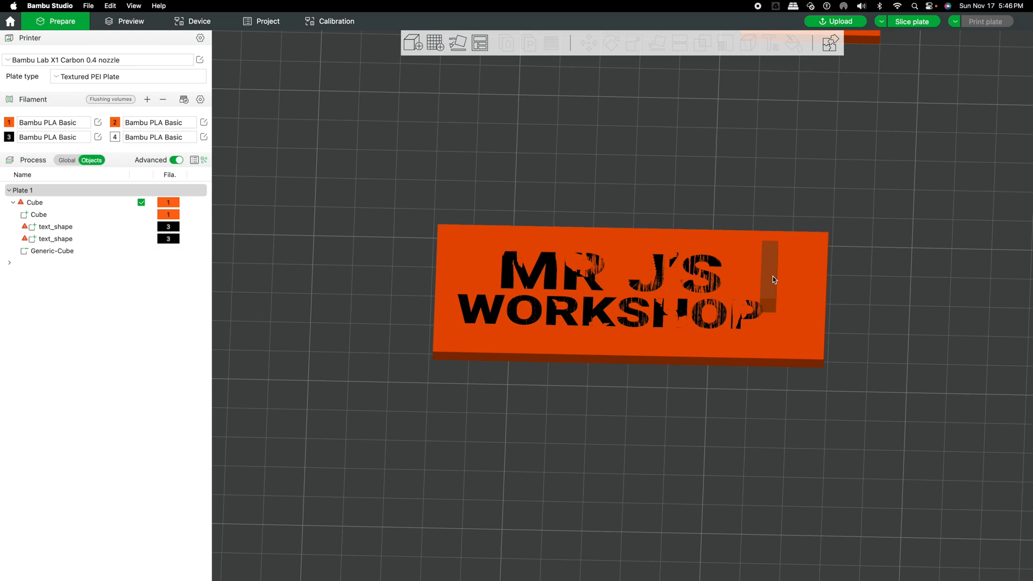
{"action": "left_click", "coordinate": [773, 279]}
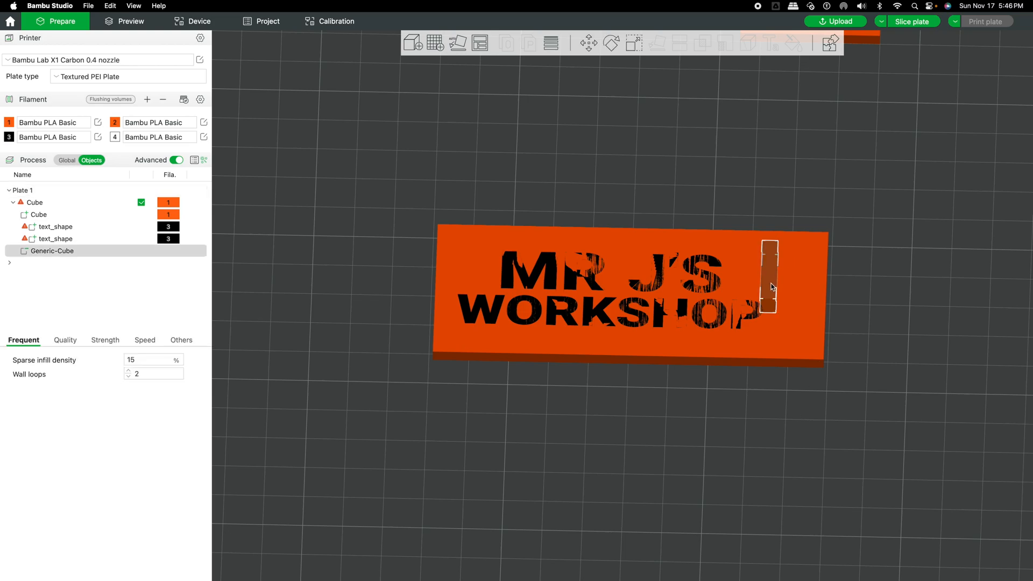
{"action": "left_click", "coordinate": [596, 47]}
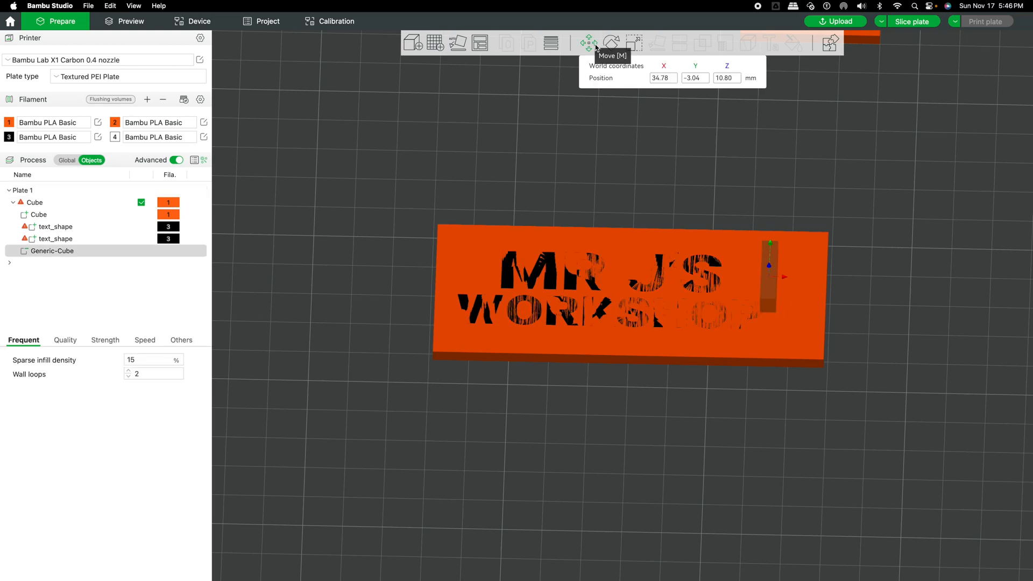
{"action": "left_click", "coordinate": [662, 80]}
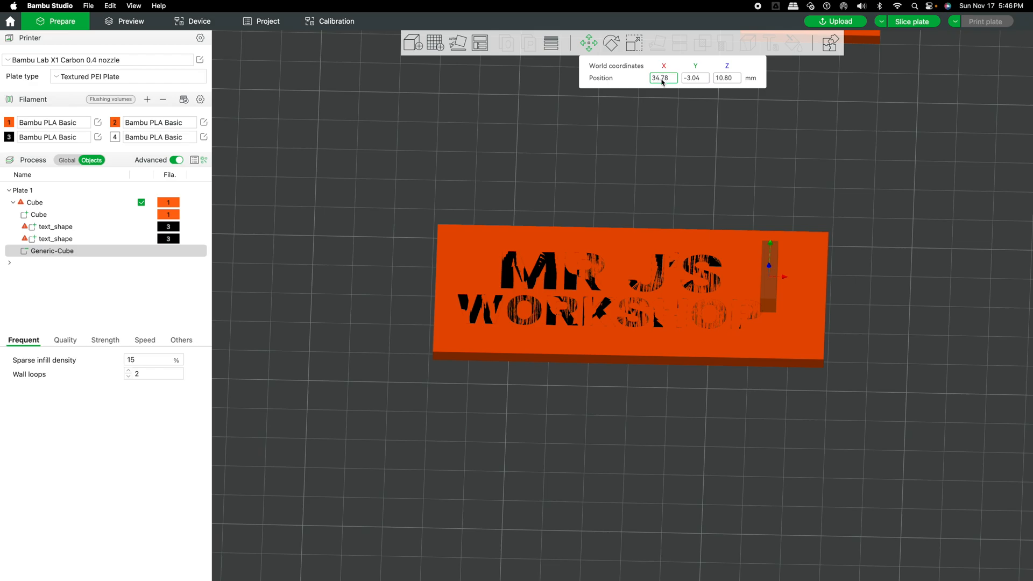
{"action": "double_click", "coordinate": [657, 81]}
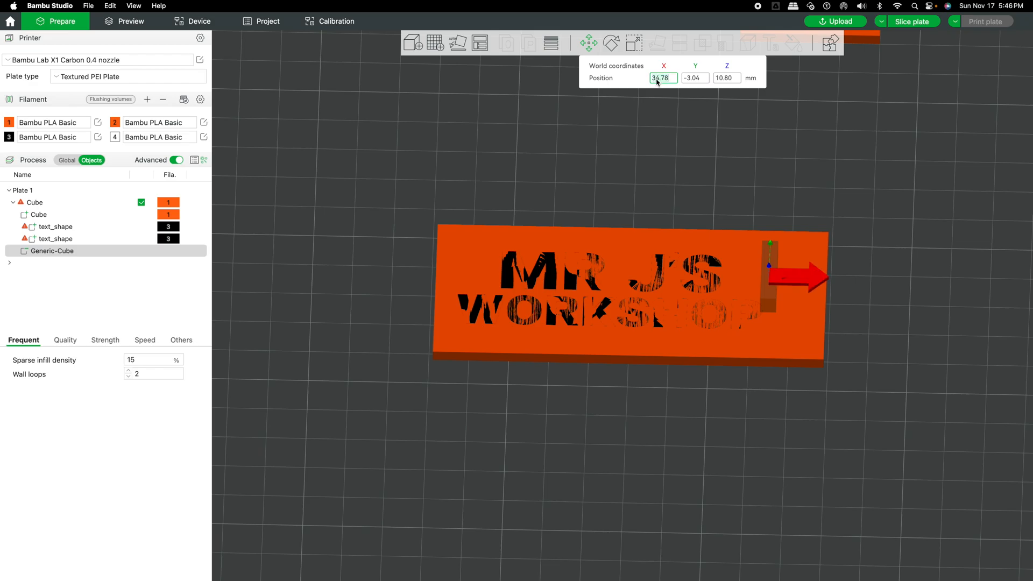
{"action": "type", "text": "44"}
{"action": "left_click", "coordinate": [694, 81]}
{"action": "type", "text": "0"}
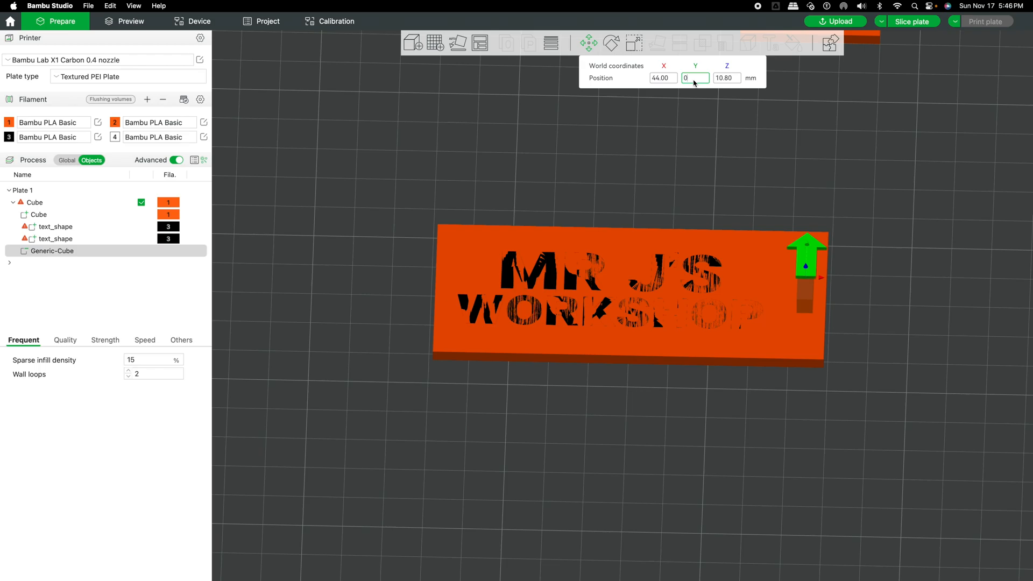
{"action": "key", "text": "Tab"}
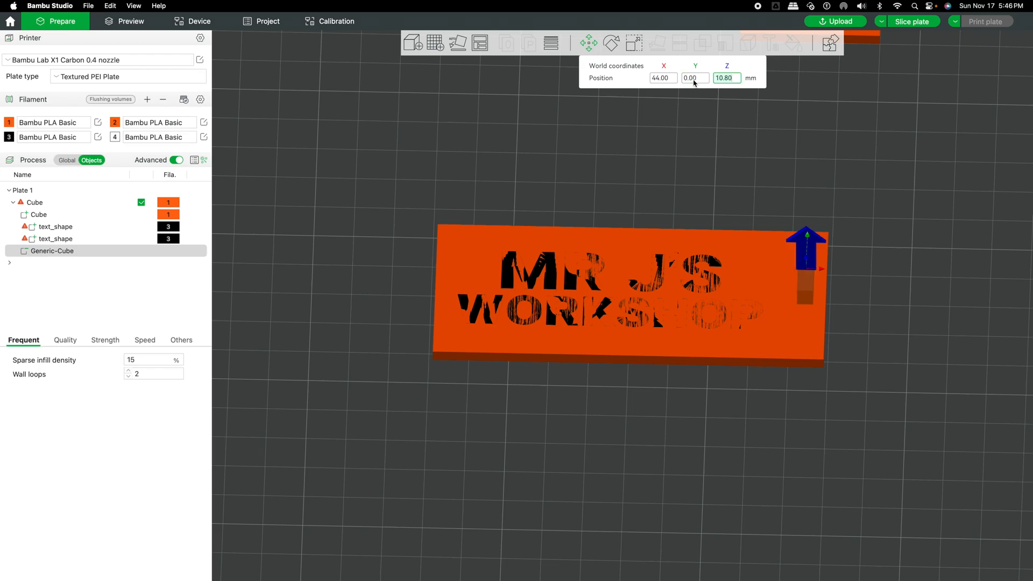
{"action": "type", "text": "000"}
{"action": "key", "text": "Tab"}
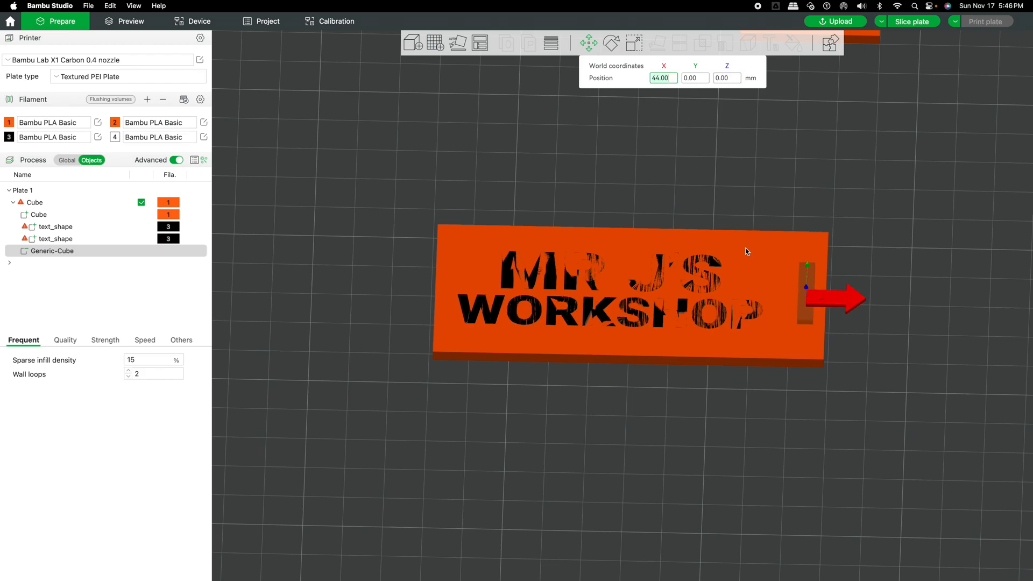
Step: Rotate the whole sign 180° about the X axis so the lettering faces the build plate, and clear the selection
{"action": "scroll", "coordinate": [807, 437], "scroll_direction": "down", "scroll_amount": 5}
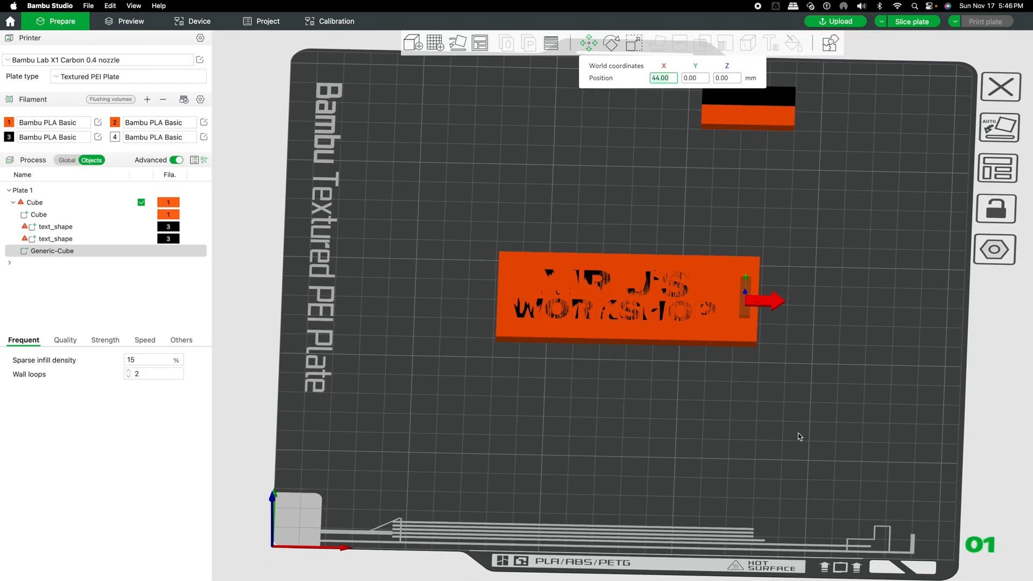
{"action": "mouse_move", "coordinate": [754, 393]}
{"action": "left_mouse_down"}
{"action": "mouse_move", "coordinate": [752, 362]}
{"action": "mouse_move", "coordinate": [752, 395]}
{"action": "left_mouse_up"}
{"action": "scroll", "coordinate": [754, 394], "scroll_direction": "down", "scroll_amount": 1}
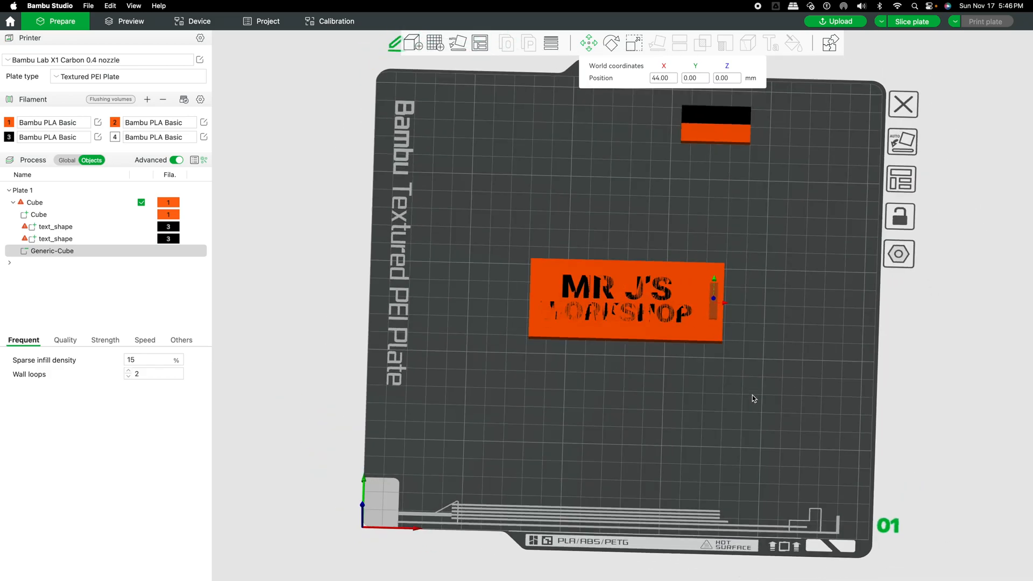
{"action": "scroll", "coordinate": [752, 395], "scroll_direction": "up", "scroll_amount": 2}
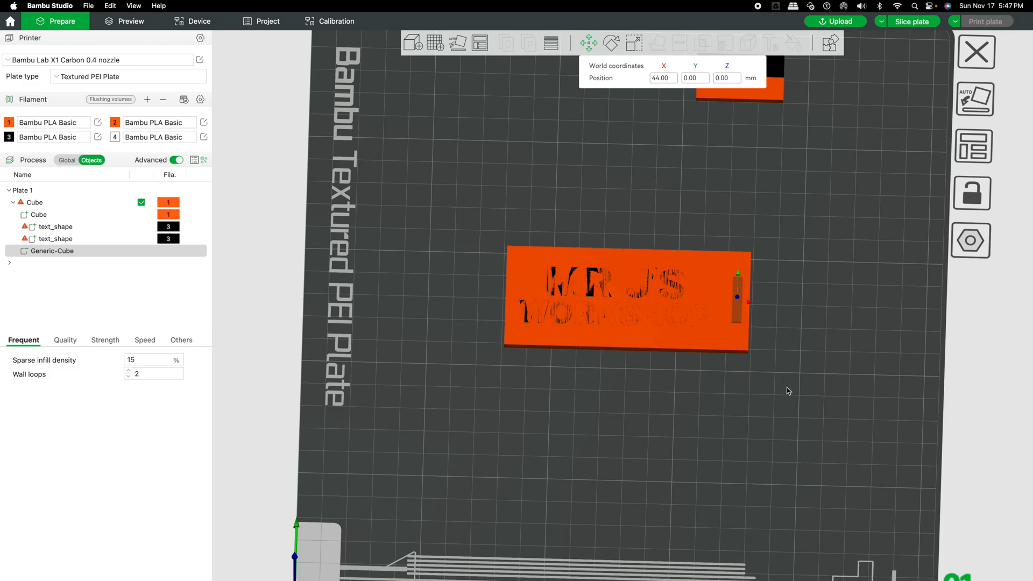
{"action": "scroll", "coordinate": [796, 389], "scroll_direction": "down", "scroll_amount": 3}
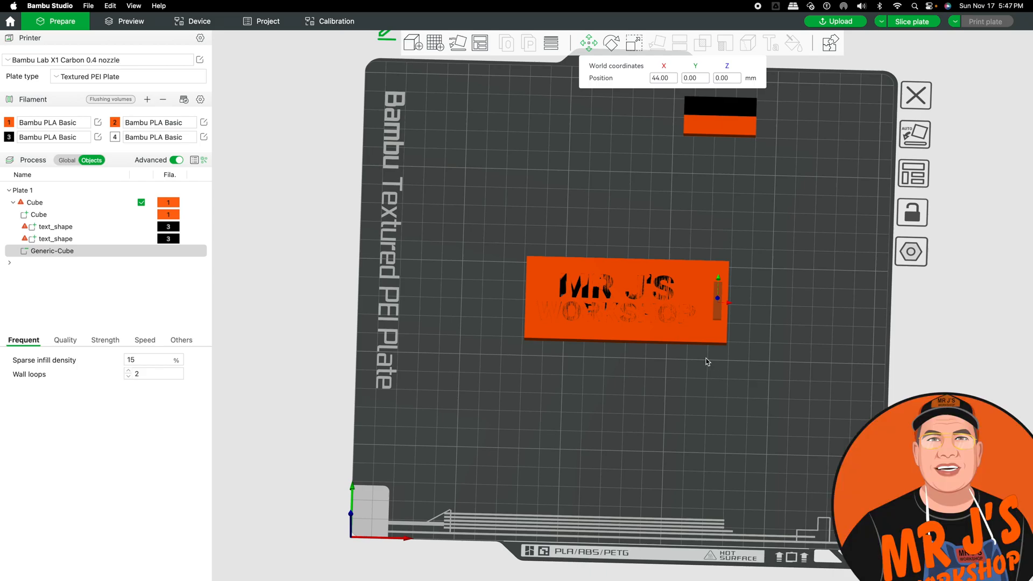
{"action": "left_click", "coordinate": [686, 337]}
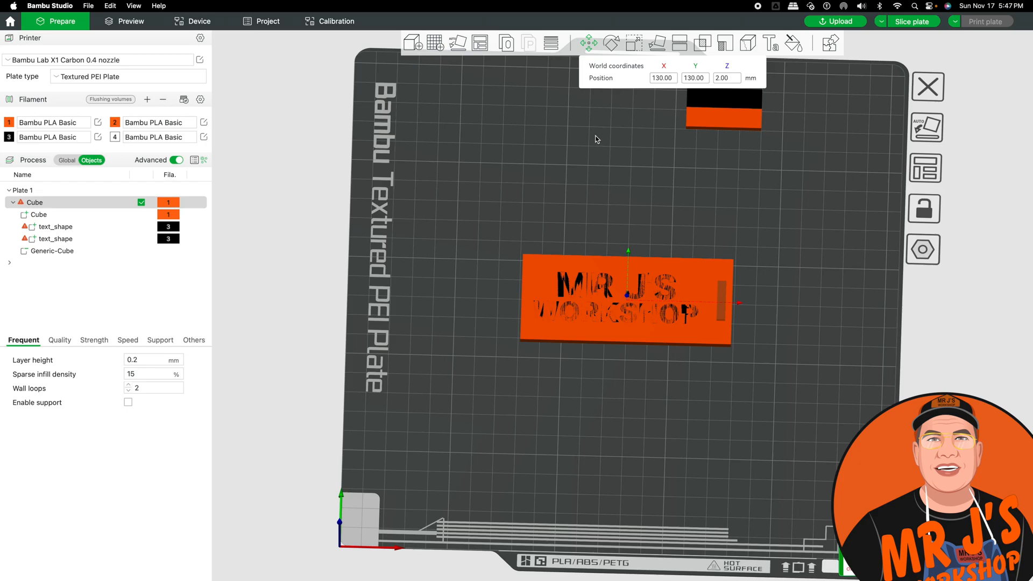
{"action": "left_click", "coordinate": [609, 45]}
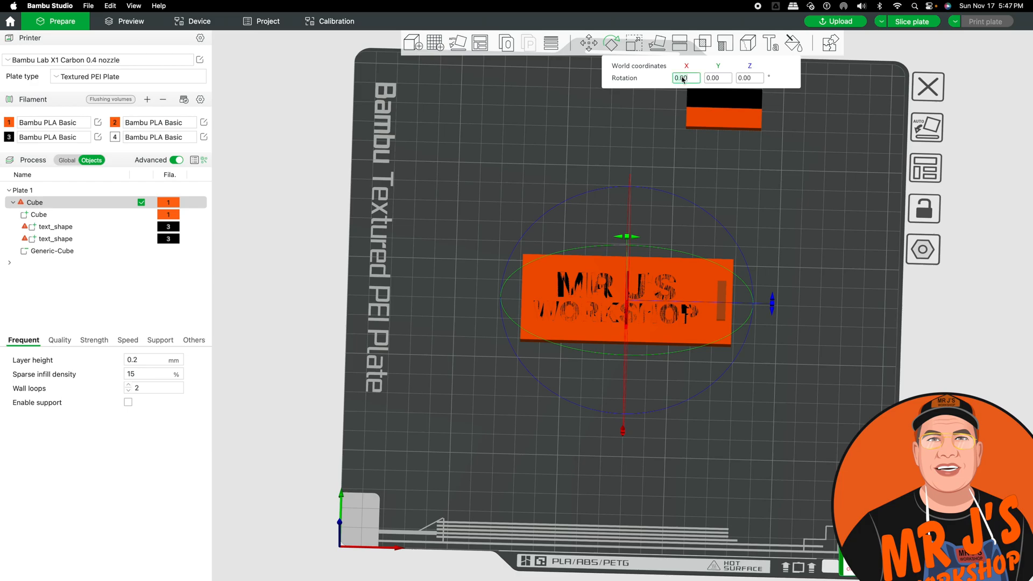
{"action": "type", "text": "180"}
{"action": "key", "text": "Return"}
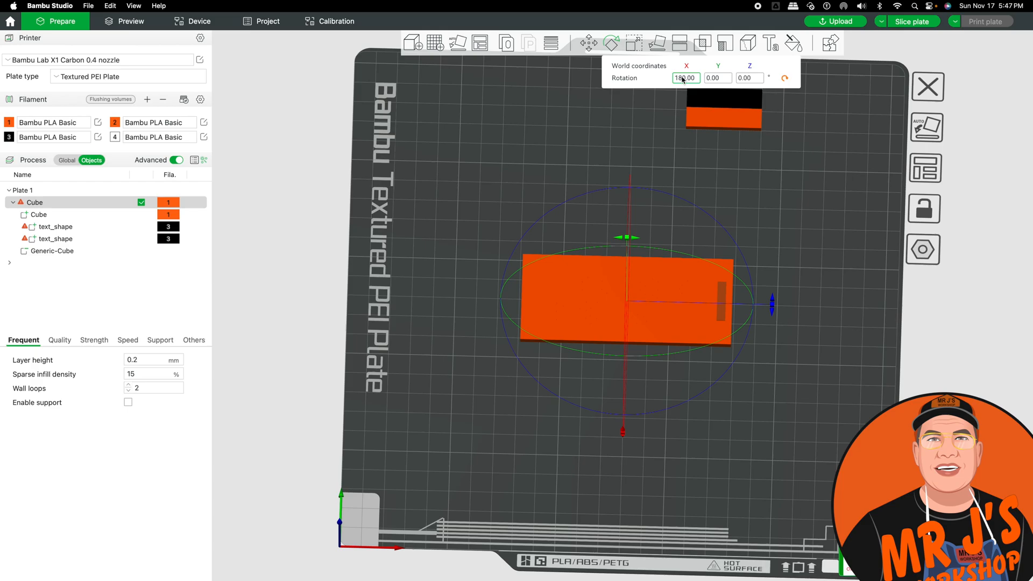
{"action": "scroll", "coordinate": [796, 340], "scroll_direction": "down", "scroll_amount": 2}
{"action": "left_click", "coordinate": [796, 340]}
{"action": "left_click_drag", "start_coordinate": [750, 375], "coordinate": [706, 410]}
{"action": "scroll", "coordinate": [706, 410], "scroll_direction": "up", "scroll_amount": 1}
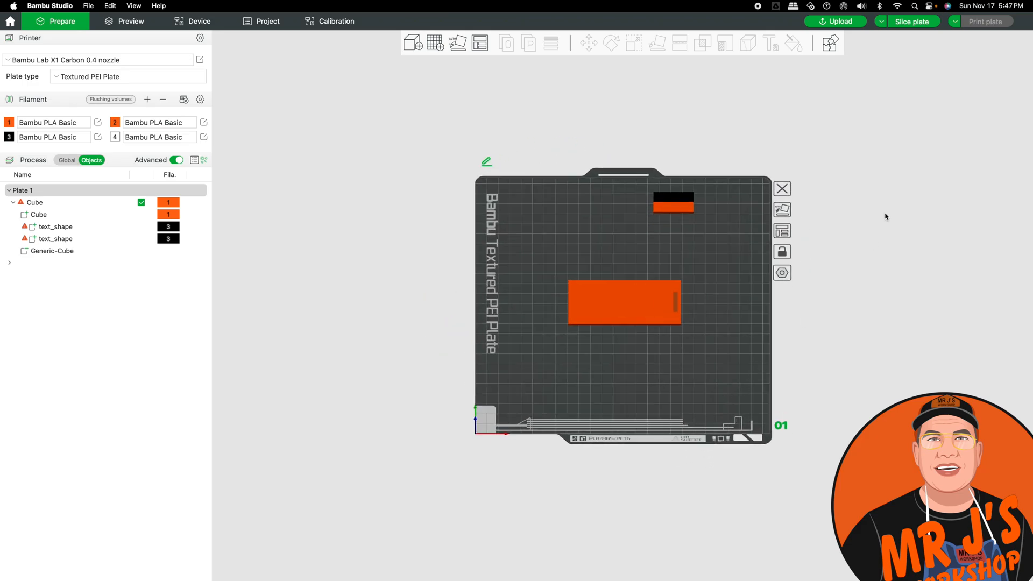
Step: Slice the plate and inspect the sign with its slot in the sliced preview
{"action": "left_click", "coordinate": [913, 22]}
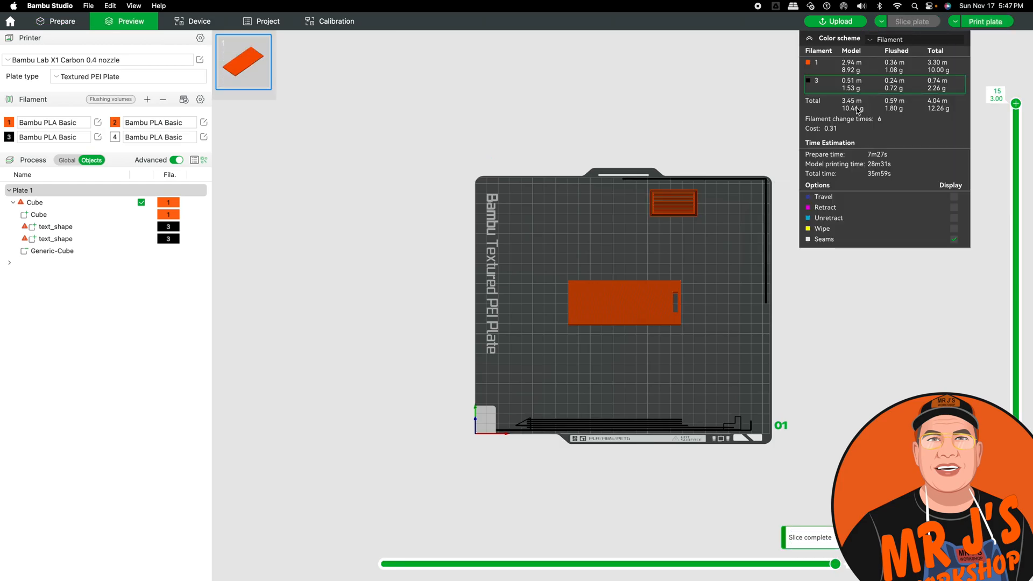
{"action": "scroll", "coordinate": [661, 293], "scroll_direction": "up", "scroll_amount": 5}
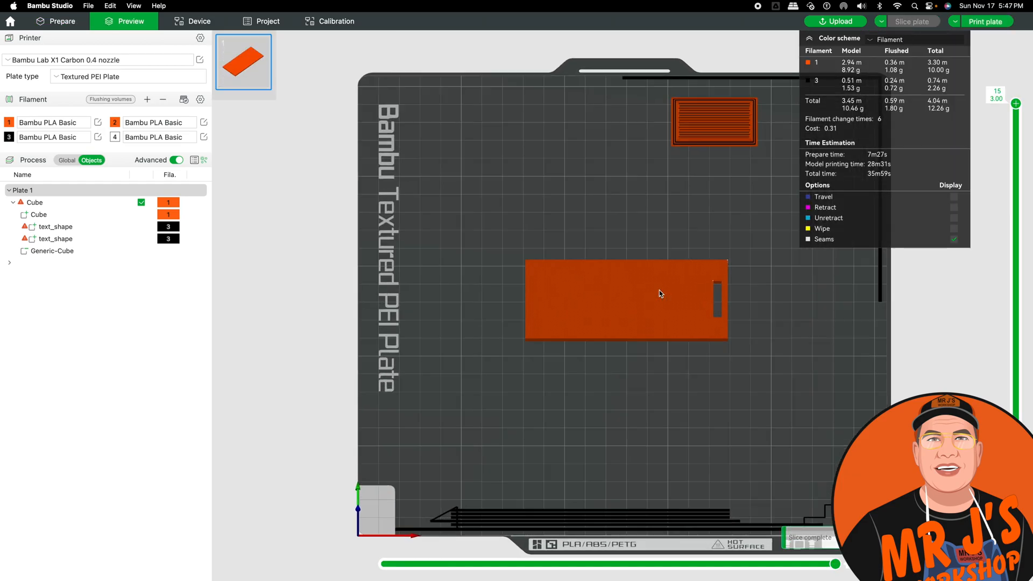
{"action": "mouse_move", "coordinate": [770, 386]}
{"action": "left_mouse_down"}
{"action": "mouse_move", "coordinate": [770, 351]}
{"action": "mouse_move", "coordinate": [770, 379]}
{"action": "left_mouse_up"}
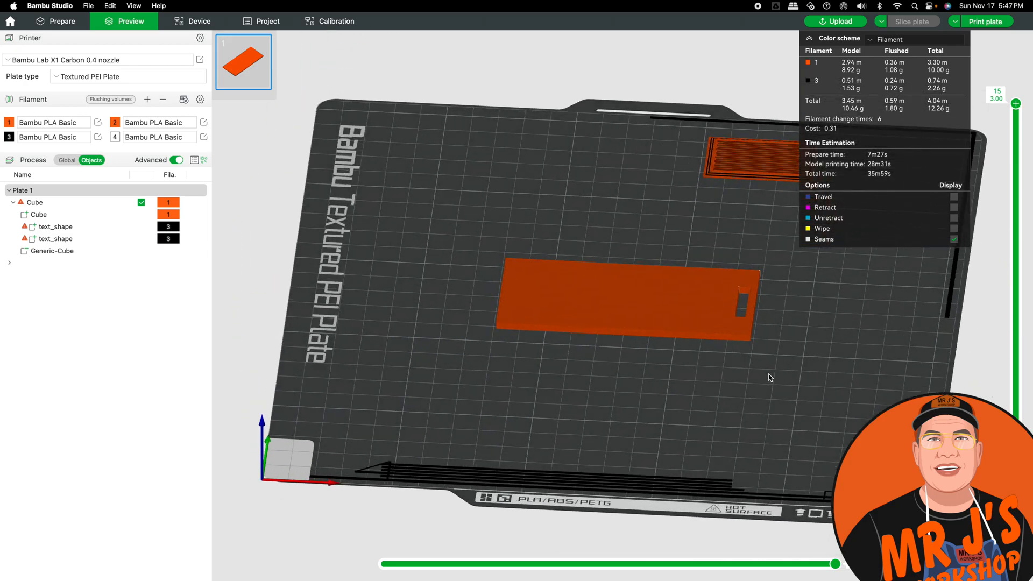